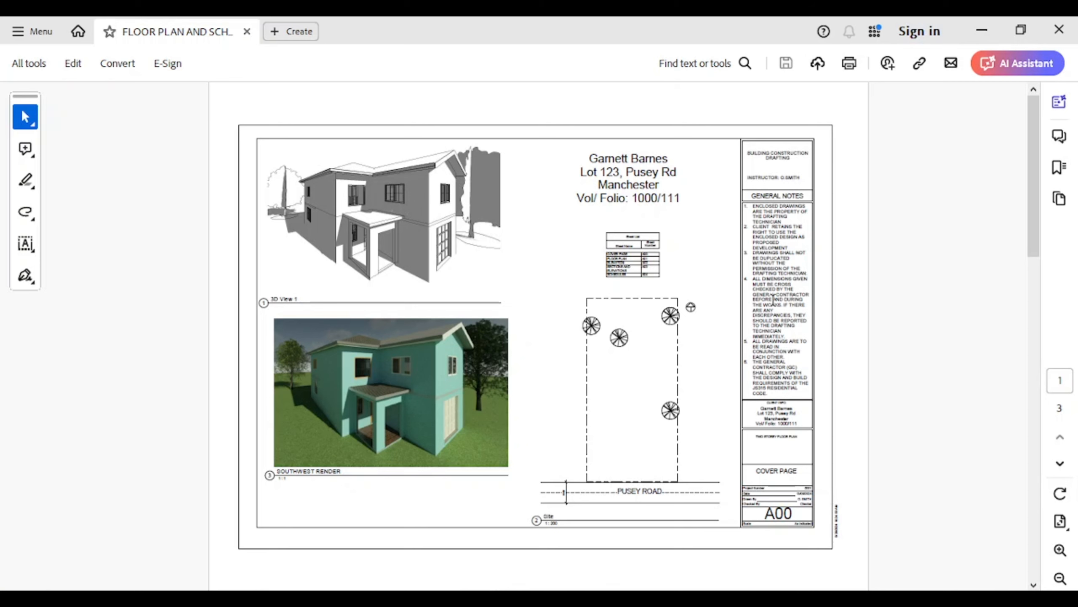
- Zoom the PDF cover page to 100% and scroll down to the floor plans page
left_click(1061, 551)
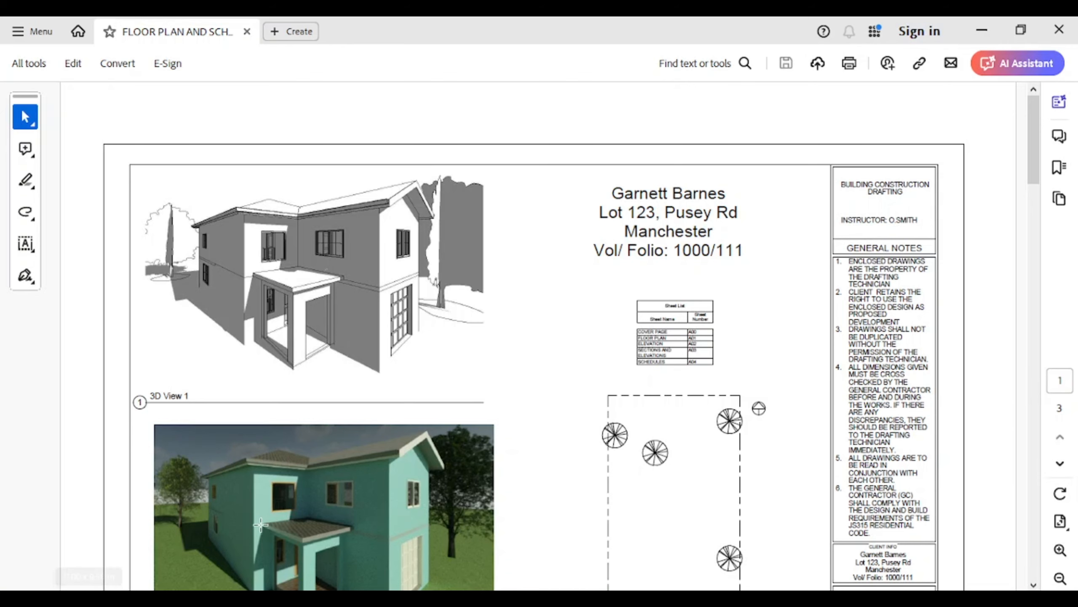
scroll(628, 417, "down", 10)
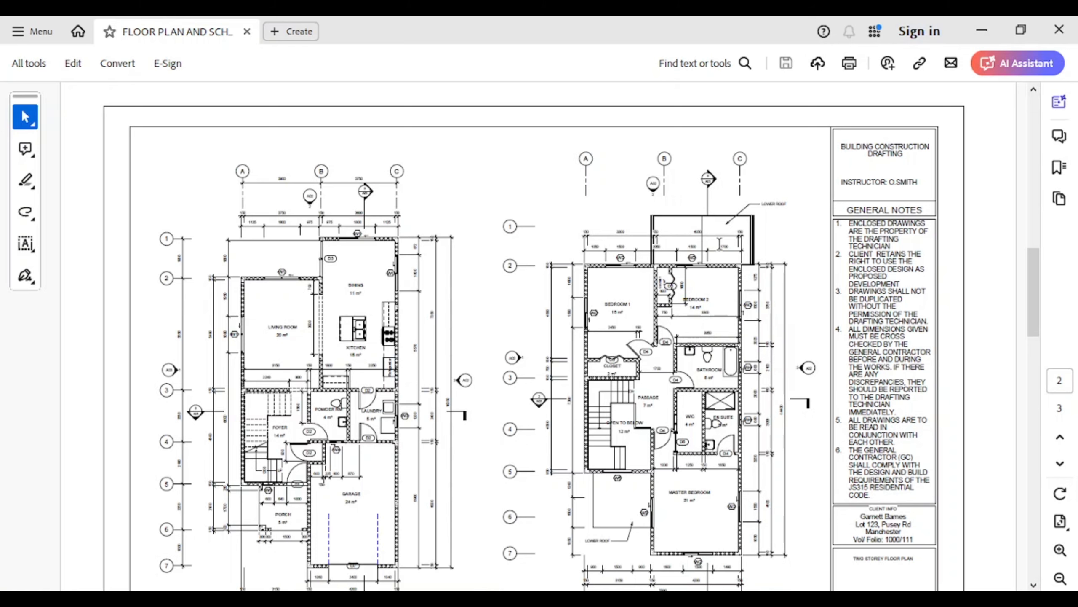
scroll(571, 335, "down", 2)
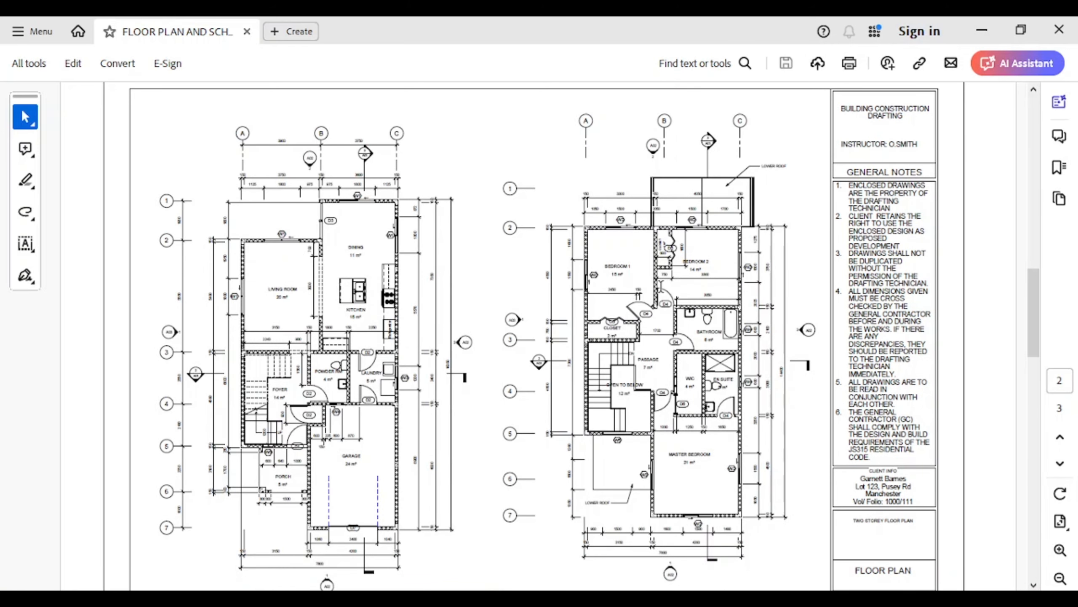
scroll(571, 336, "down", 2)
scroll(669, 328, "up", 2)
- Enlarge the floor plans to 200%, pan across them, then scroll back to the Southwest Render
left_click(1060, 549)
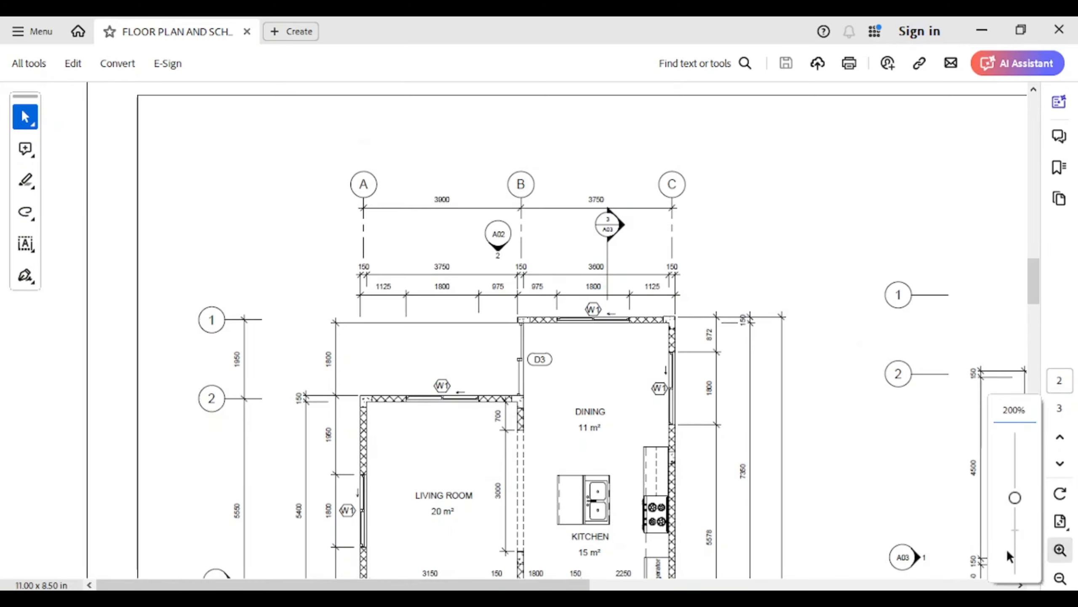
left_click_drag(494, 586, 809, 586)
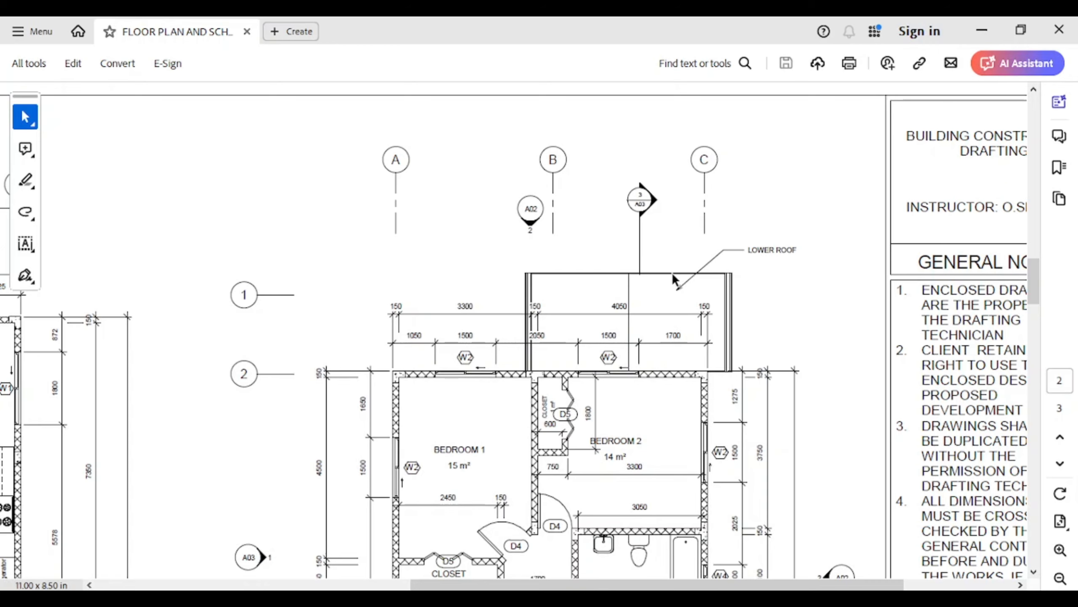
scroll(672, 272, "up", 10)
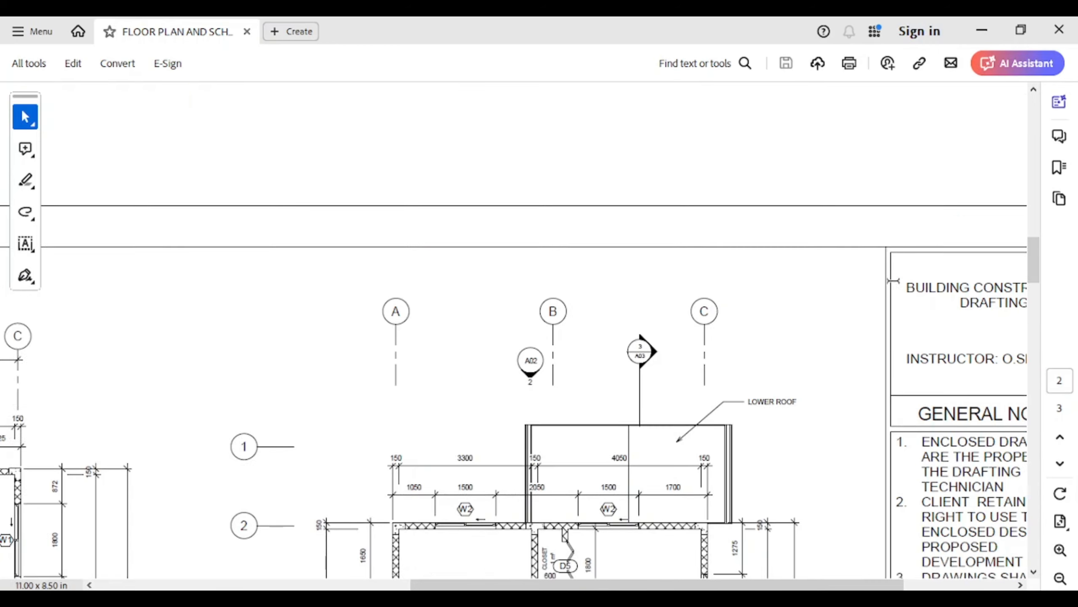
scroll(836, 269, "up", 2)
left_click_drag(750, 586, 523, 584)
scroll(441, 320, "up", 2)
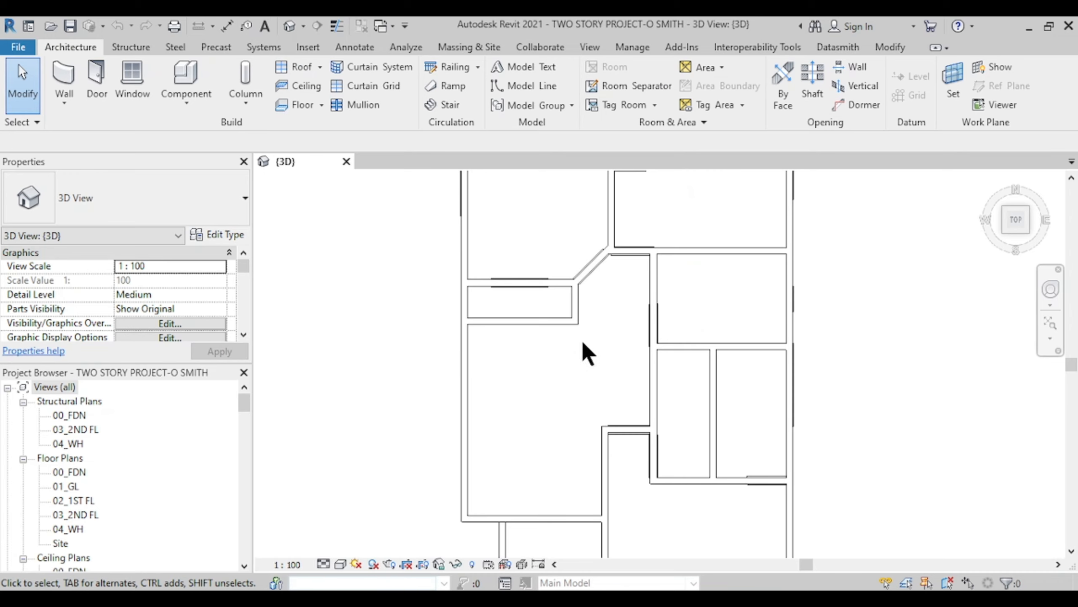
- Zoom out the {3D} view, turn it to FRONT, and zoom in on the 04_WH level head
scroll(561, 356, "down", 2)
scroll(562, 365, "down", 1)
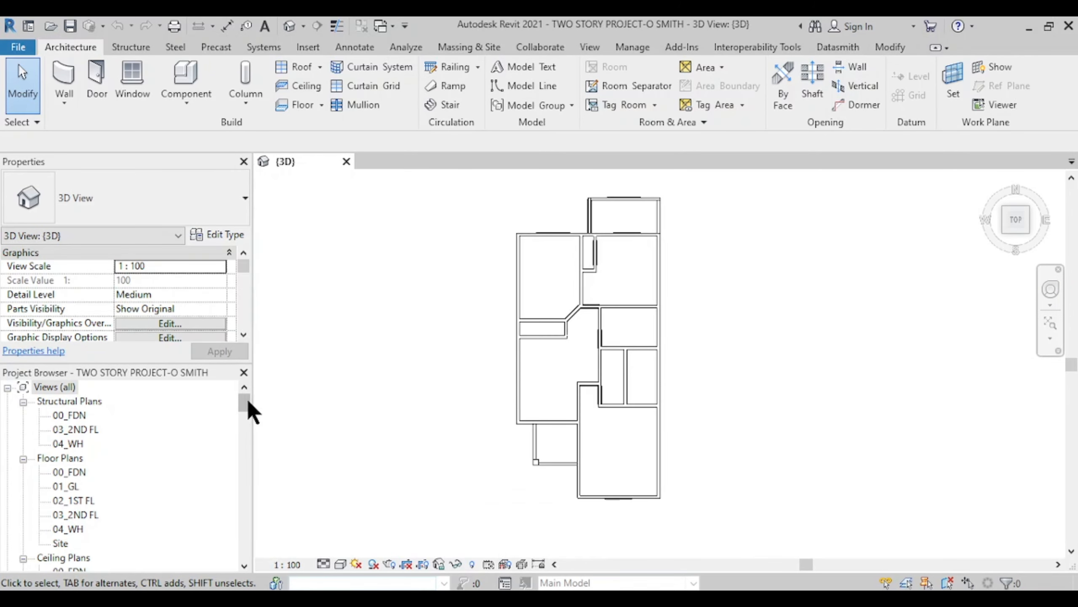
left_click_drag(245, 408, 248, 426)
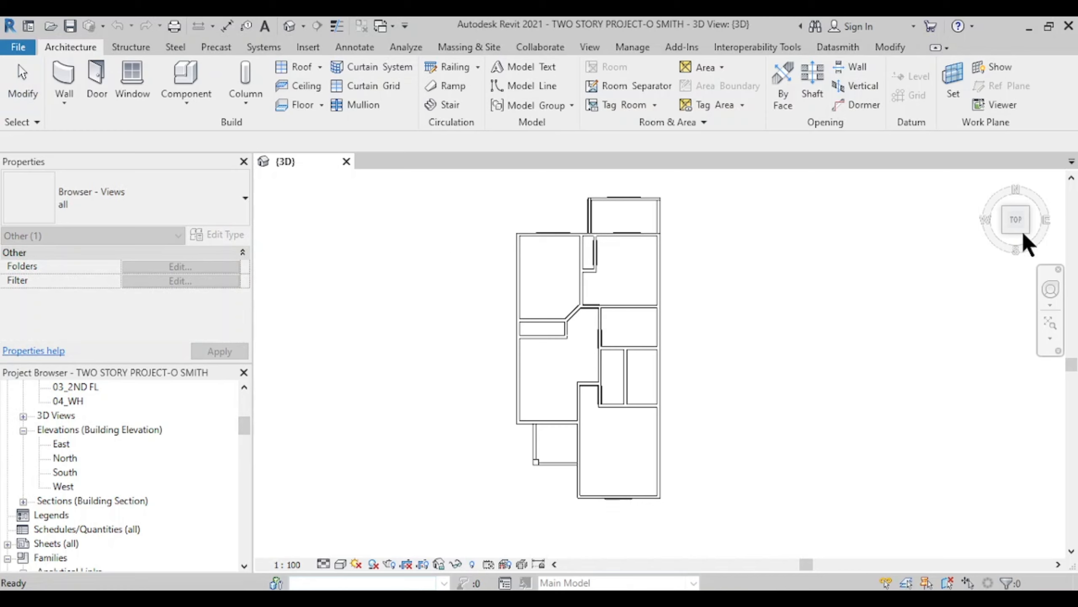
left_click(1018, 254)
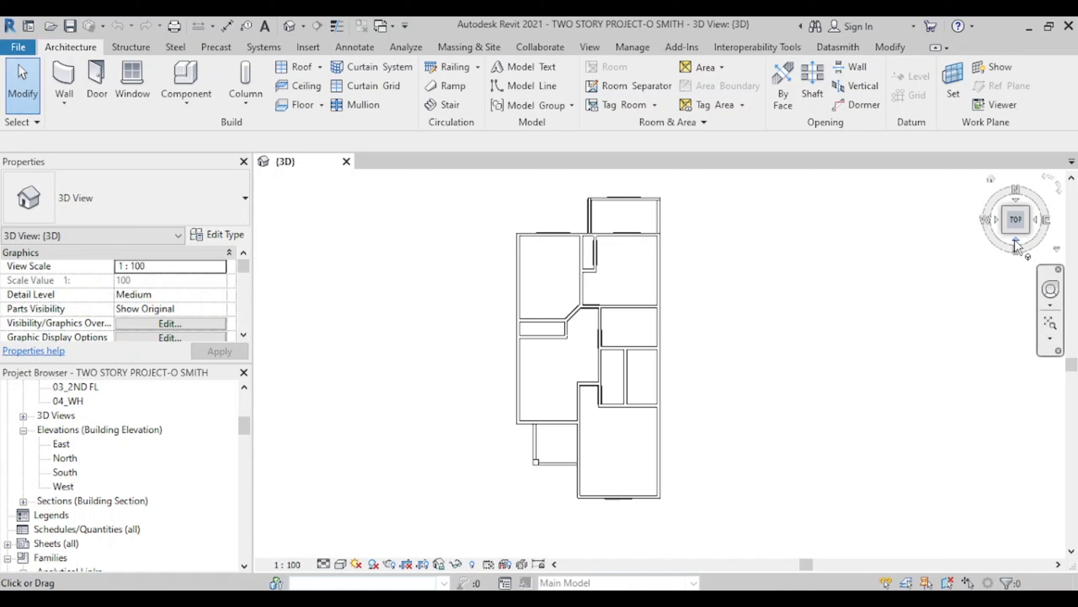
left_click(1016, 241)
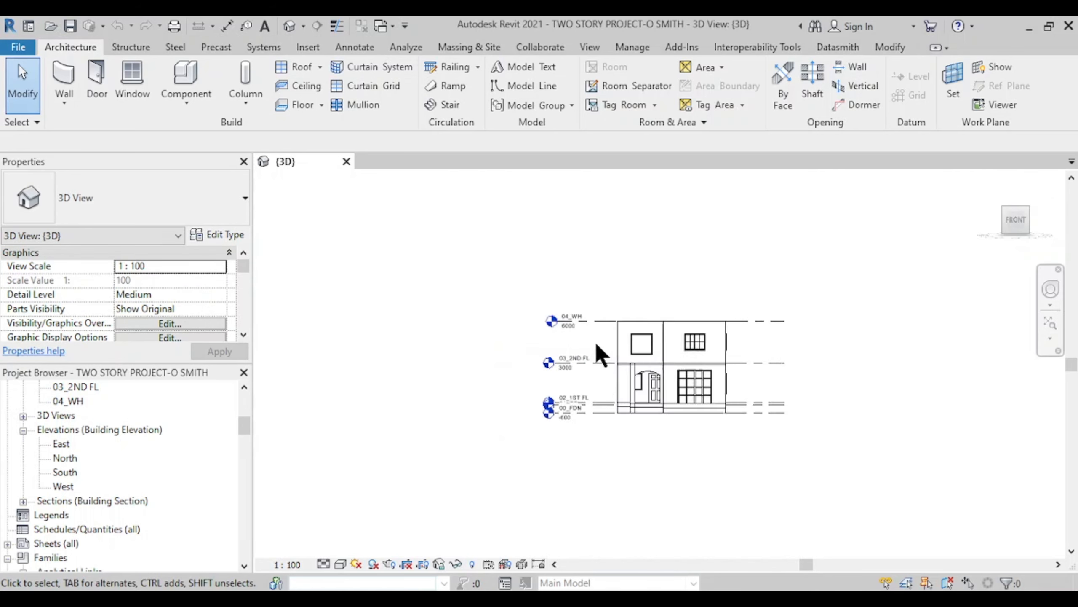
scroll(600, 355, "up", 5)
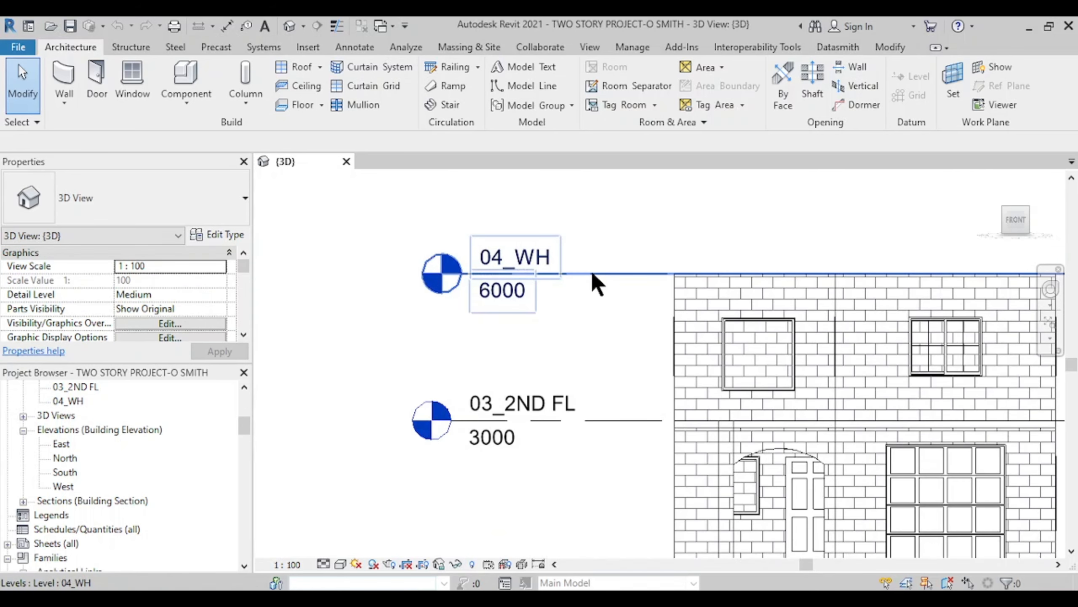
- Select levels 04_WH (6000) and 03_2ND FL (3000) in the front view to check their elevations
left_click(594, 275)
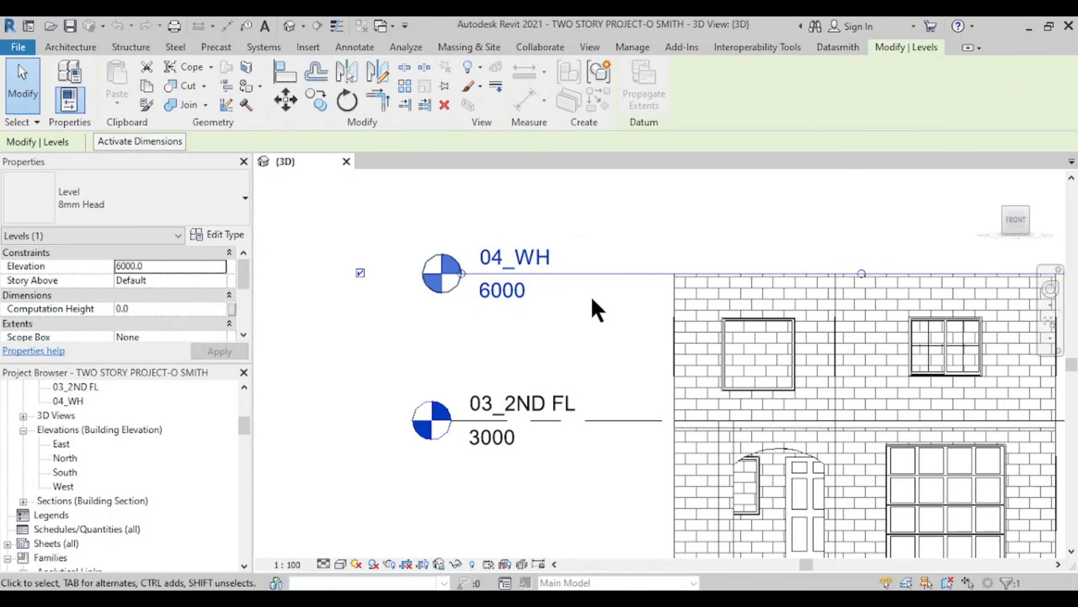
scroll(608, 318, "down", 4)
middle_click_drag(607, 325, 470, 344)
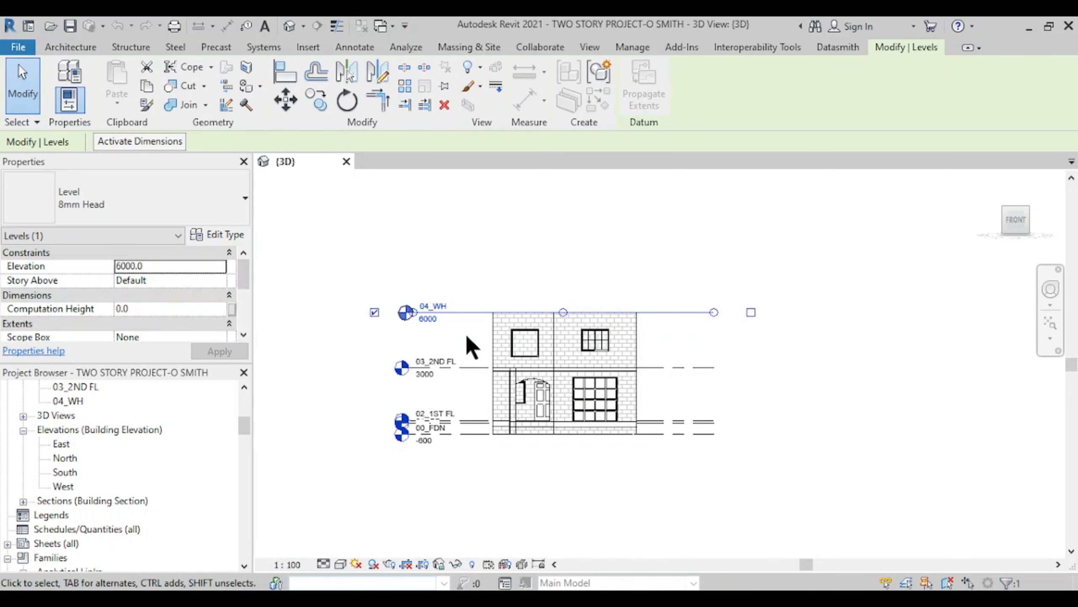
scroll(469, 342, "up", 1)
scroll(465, 331, "up", 3)
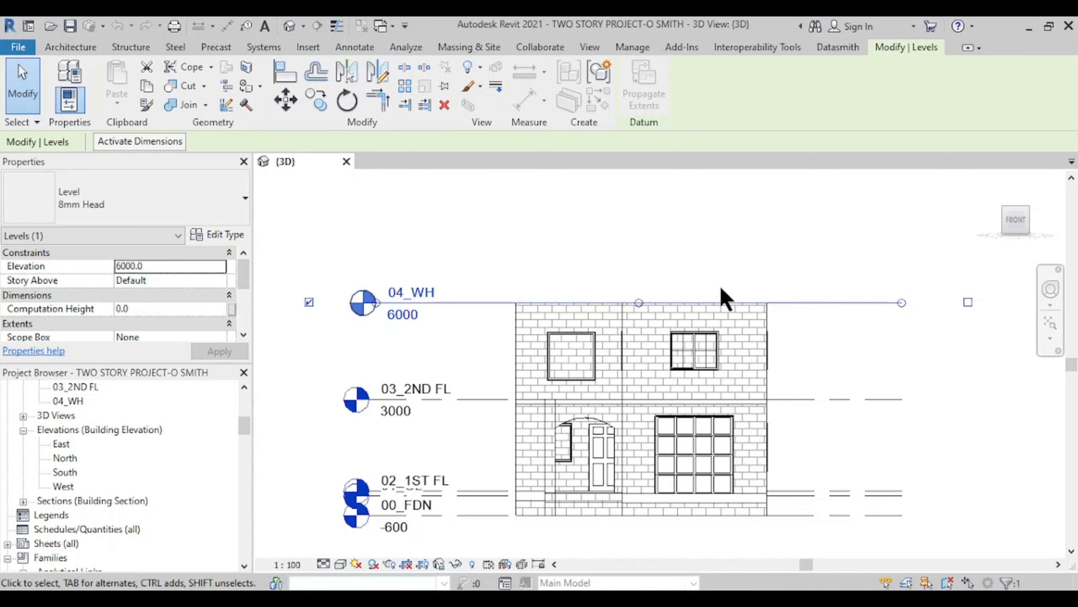
scroll(446, 378, "up", 3)
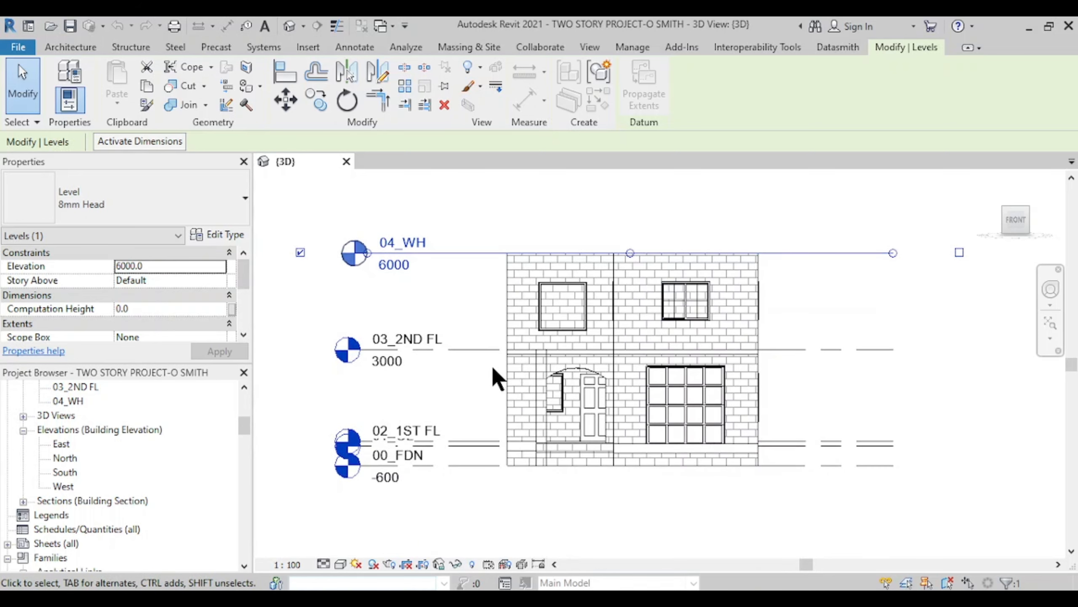
left_click(445, 342)
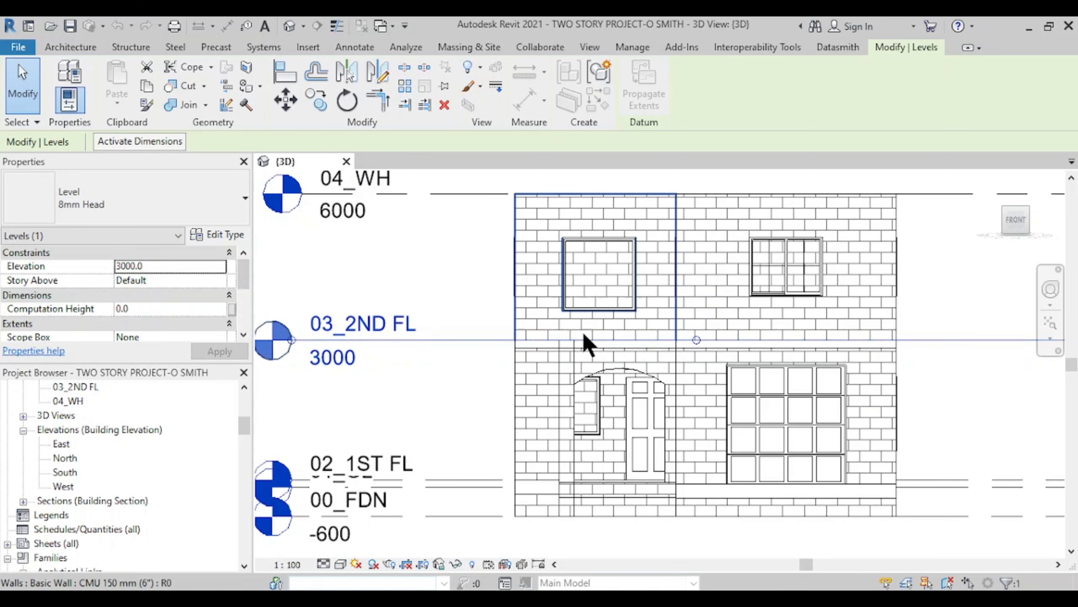
scroll(597, 337, "up", 2)
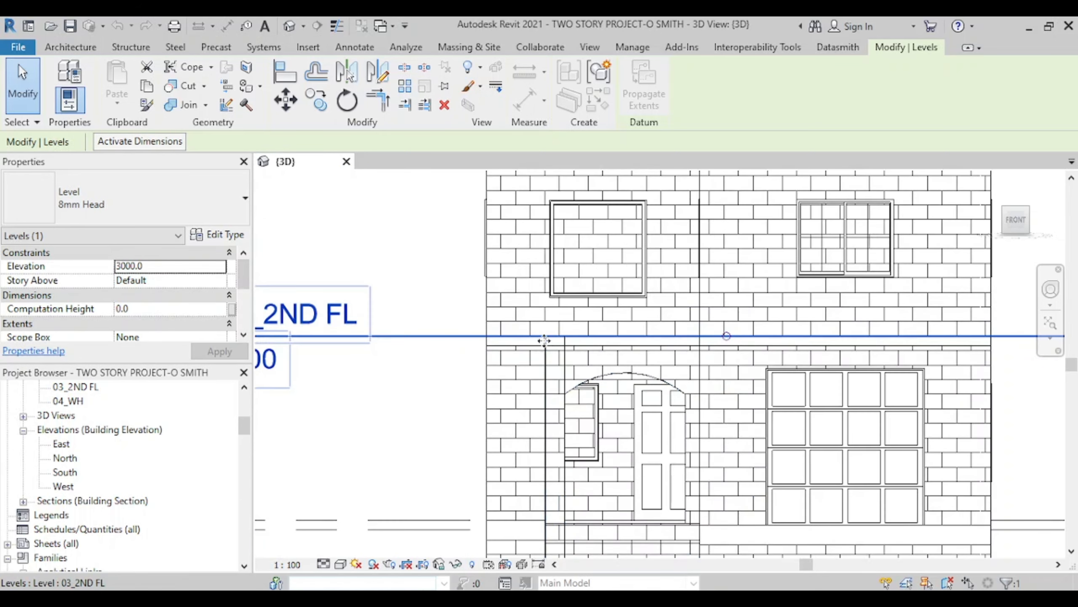
scroll(650, 327, "down", 2)
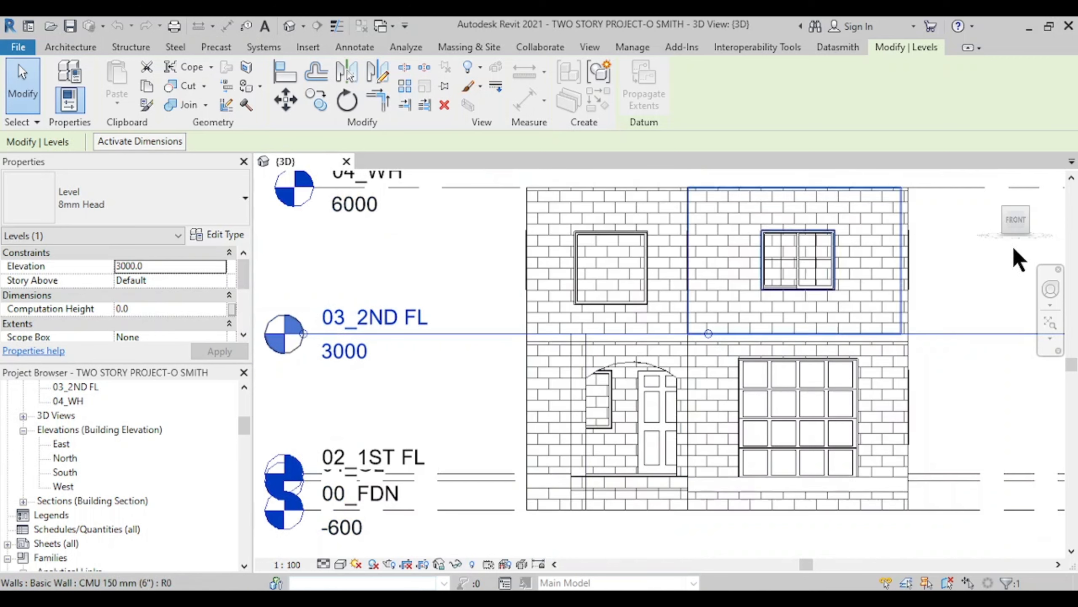
- Turn the model to the right elevation, then to an isometric top-front-right view
left_click(1035, 219)
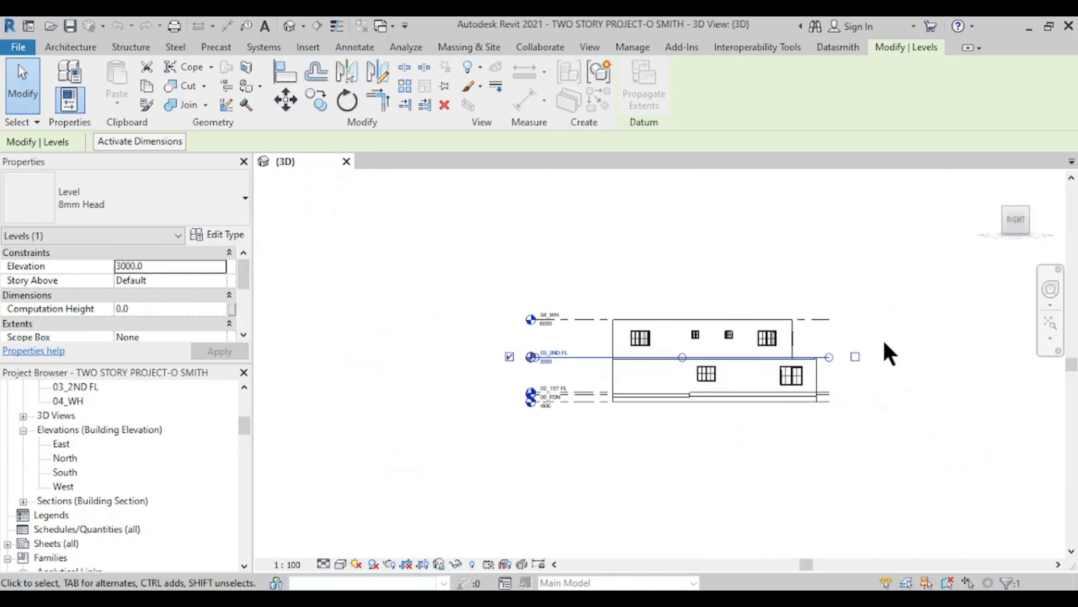
scroll(729, 373, "up", 4)
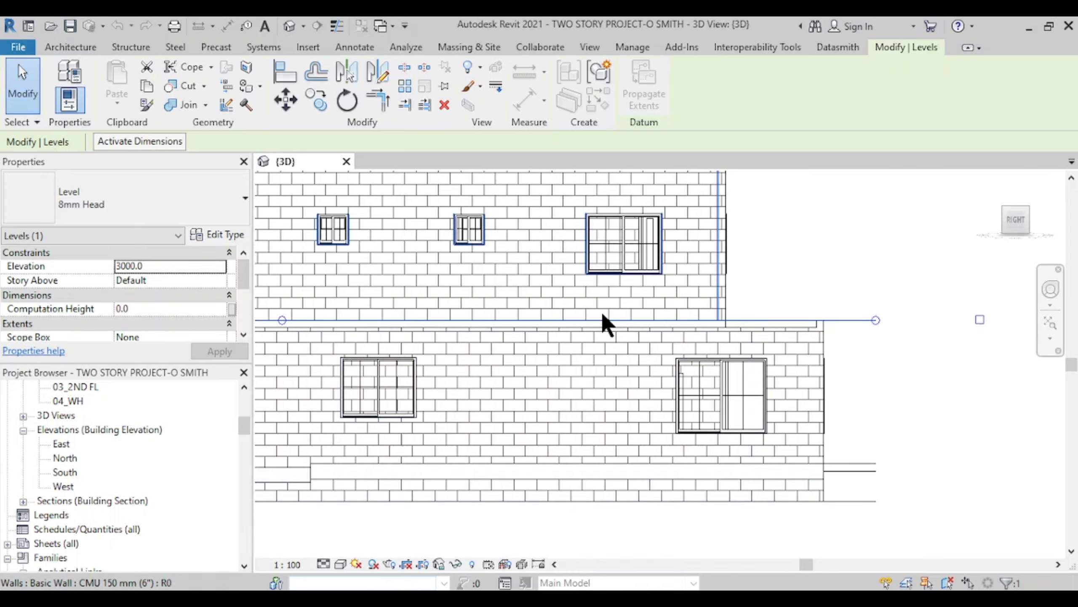
scroll(602, 322, "down", 3)
middle_click_drag(608, 376, 692, 403)
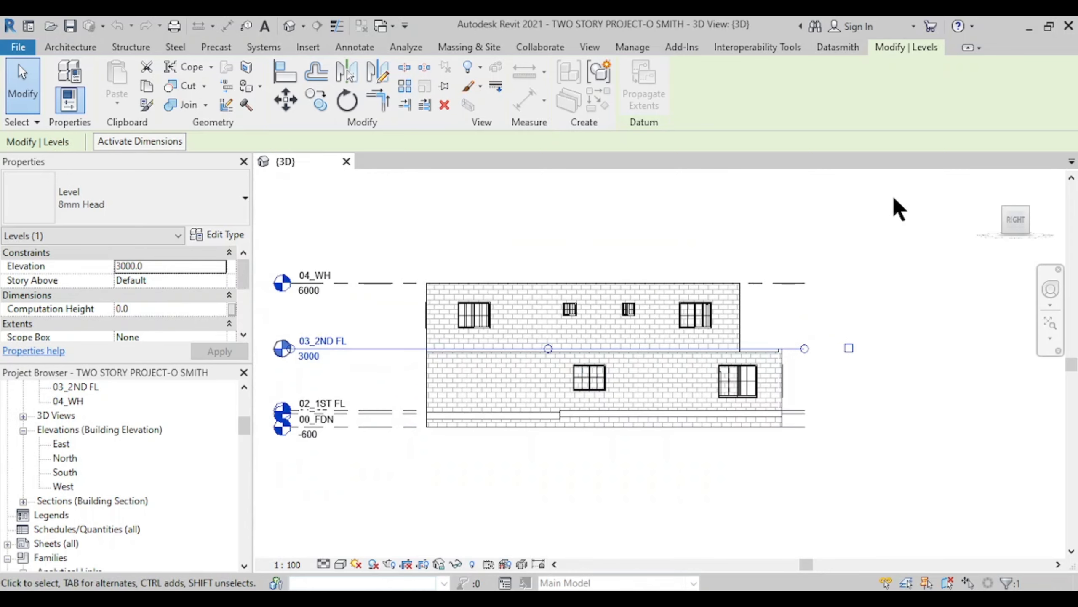
left_click(1005, 209)
scroll(514, 374, "up", 5)
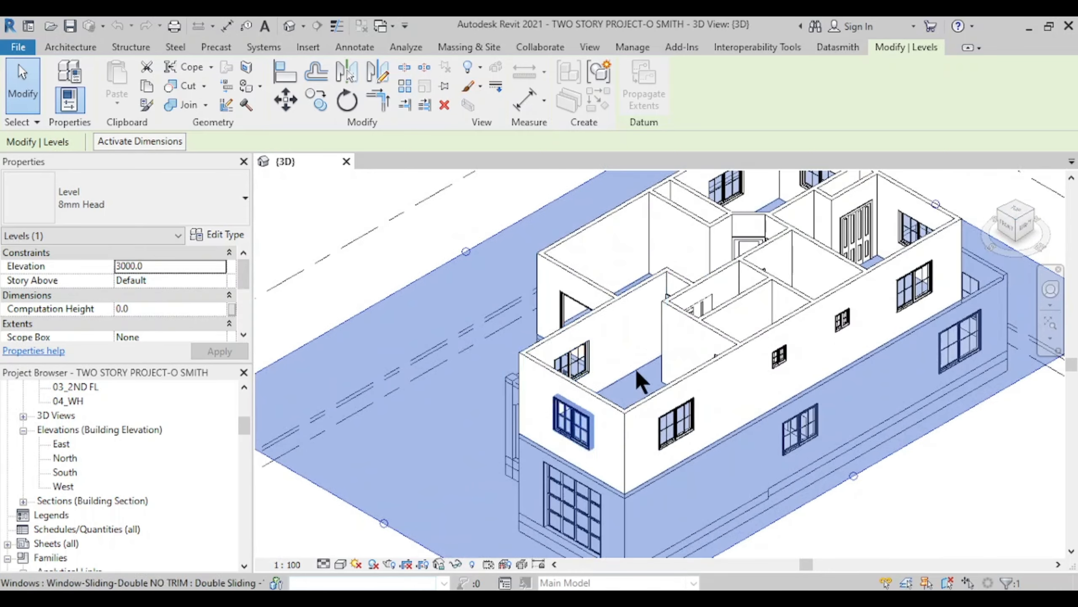
- Open the 04_WH floor plan from the Project Browser and centre grid lines 1–7 and A–C
key("Escape")
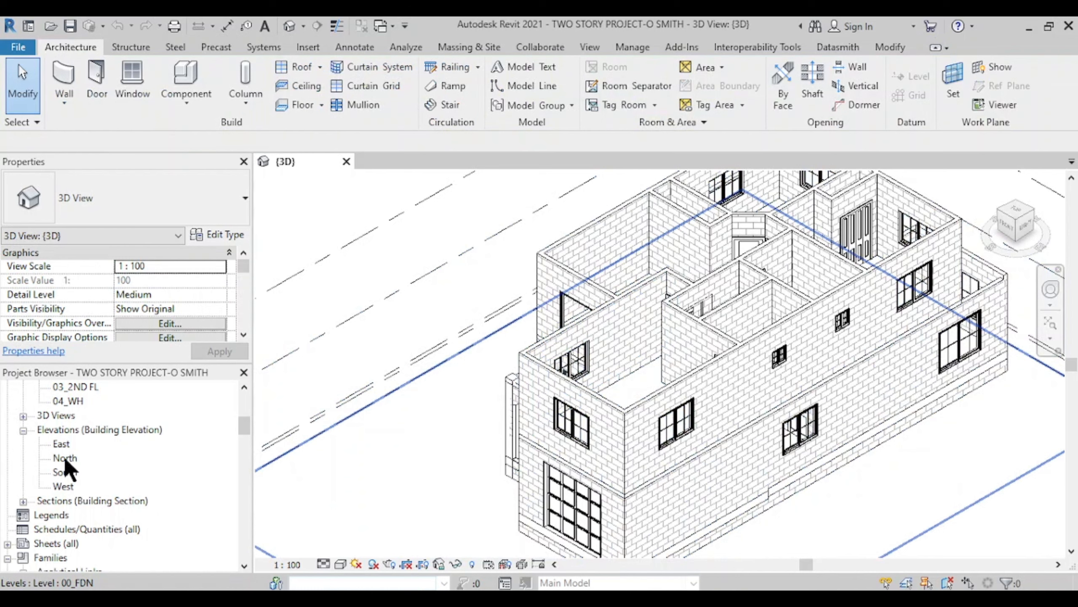
double_click(68, 400)
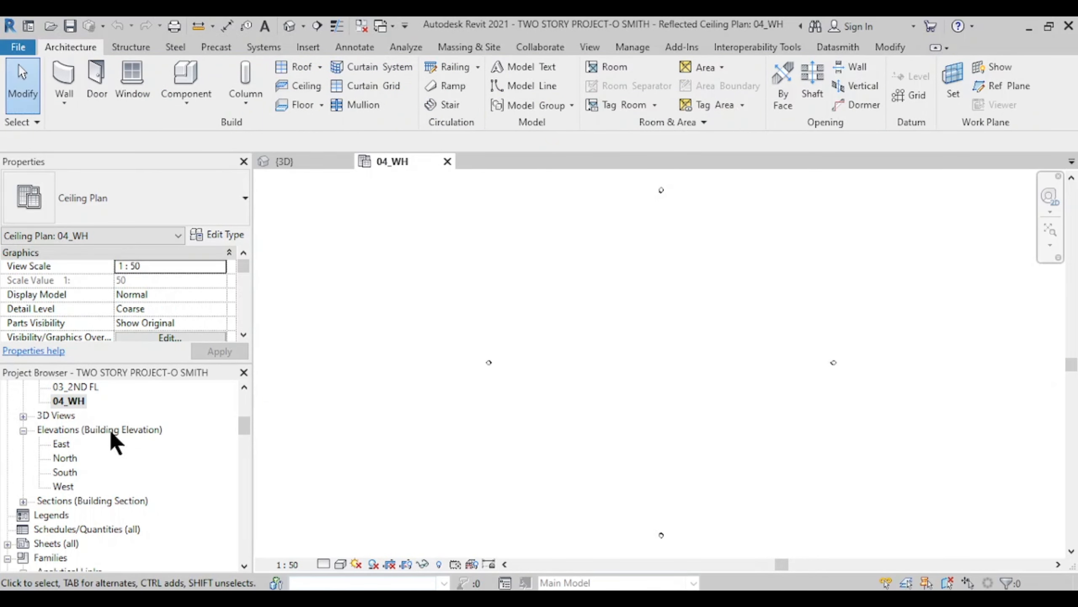
scroll(108, 457, "down", 1)
scroll(115, 463, "up", 2)
scroll(241, 428, "up", 5)
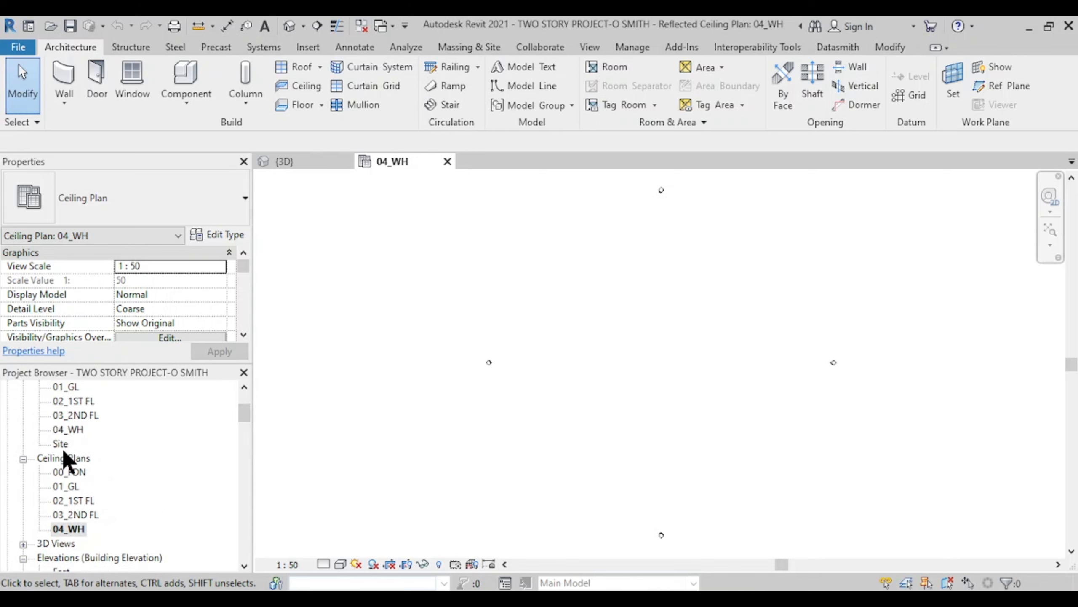
left_click(68, 430)
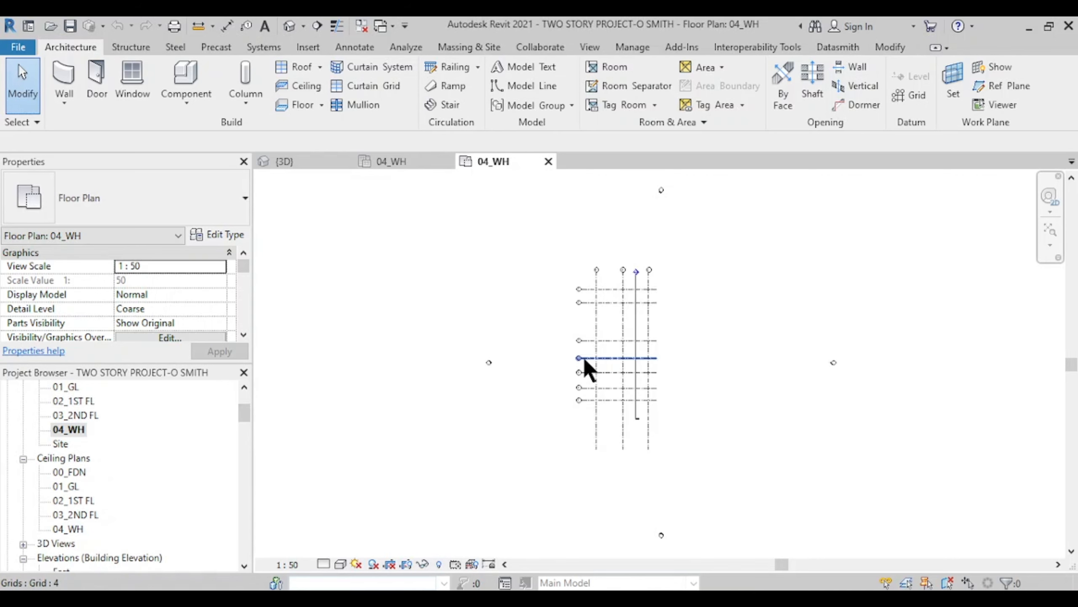
scroll(578, 366, "up", 3)
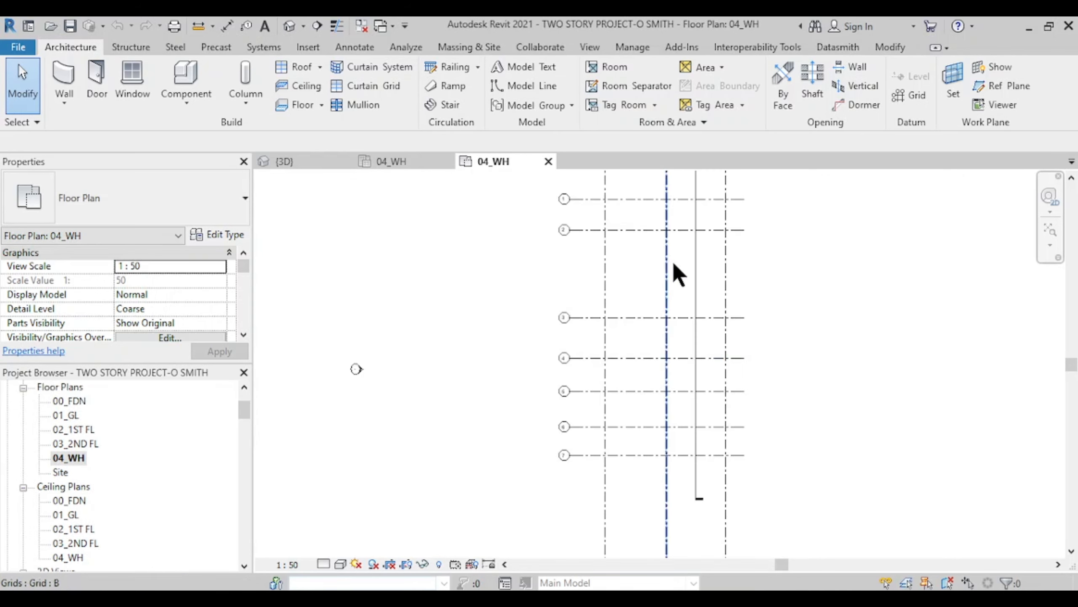
middle_click_drag(657, 289, 560, 327)
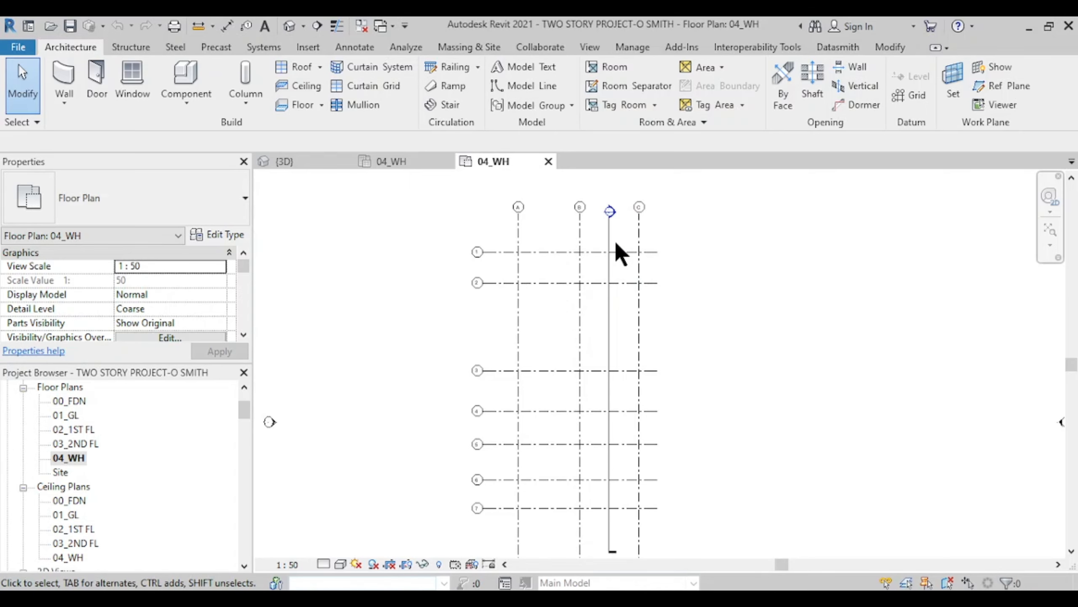
middle_click_drag(579, 388, 616, 336)
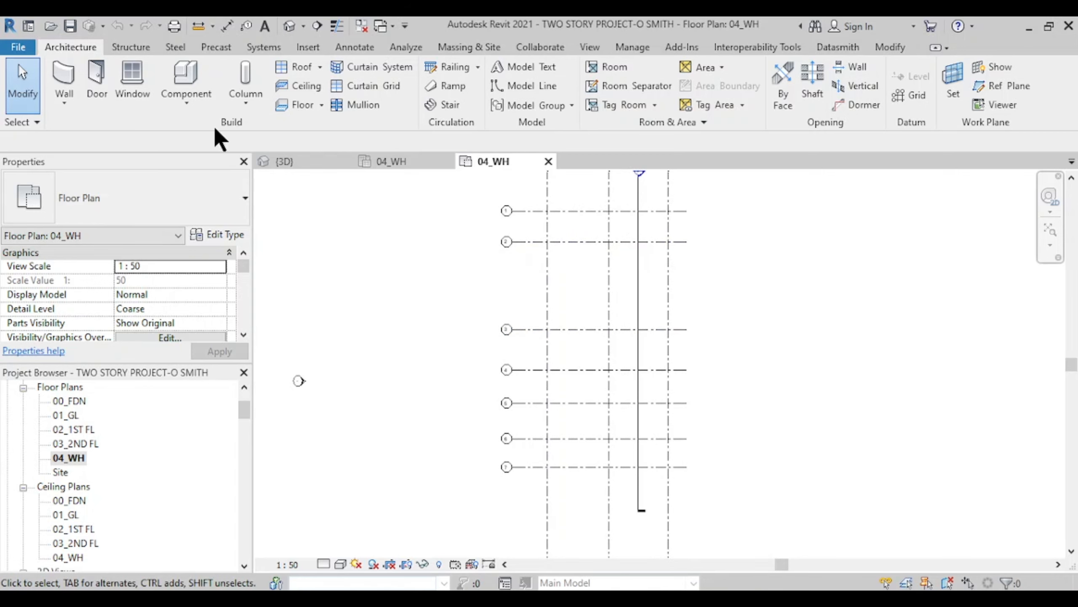
- Scroll the Properties palette to Underlay and open the Range: Base Level list
scroll(202, 308, "down", 3)
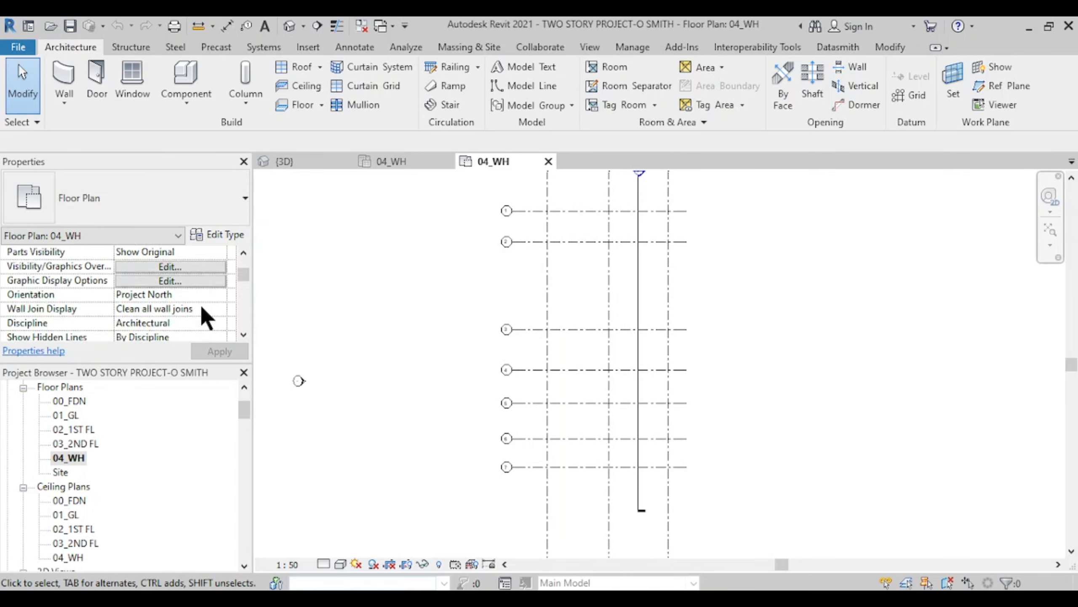
scroll(202, 319, "down", 3)
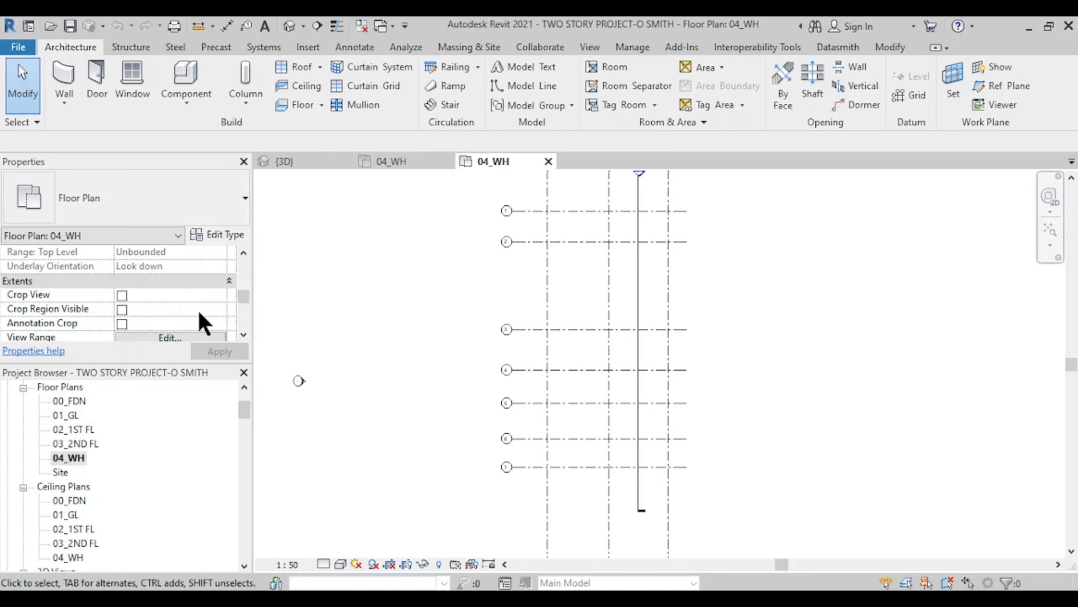
scroll(210, 302, "down", 1)
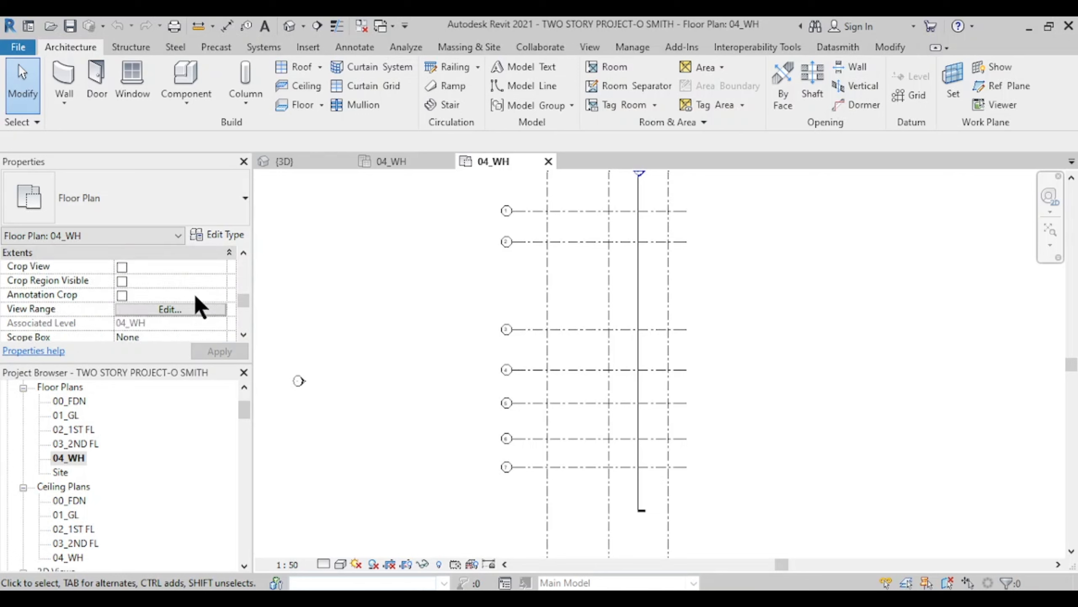
scroll(198, 302, "down", 1)
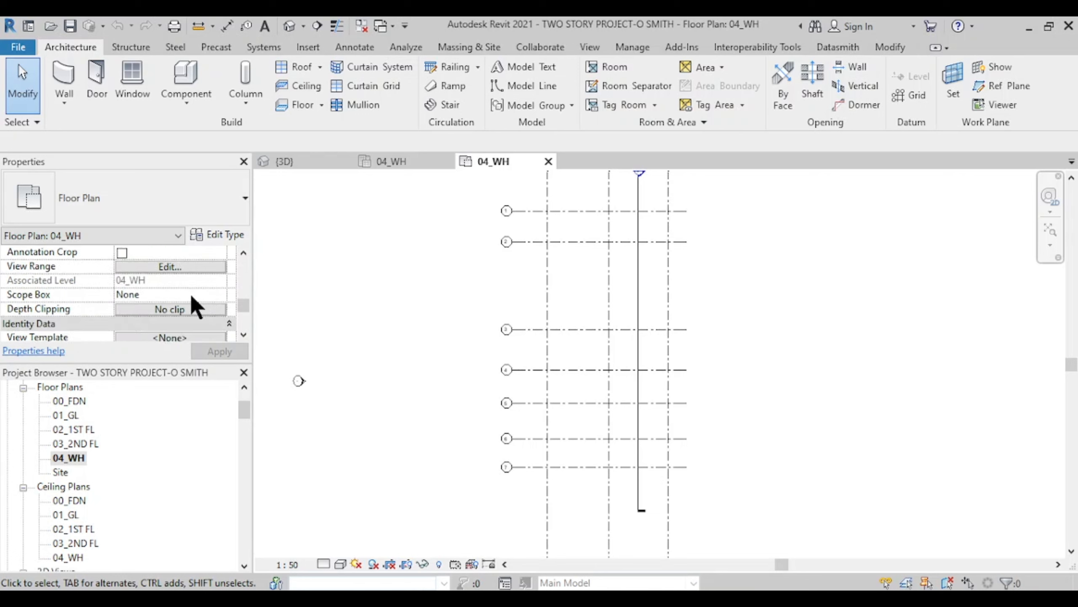
scroll(193, 304, "down", 3)
scroll(193, 303, "up", 3)
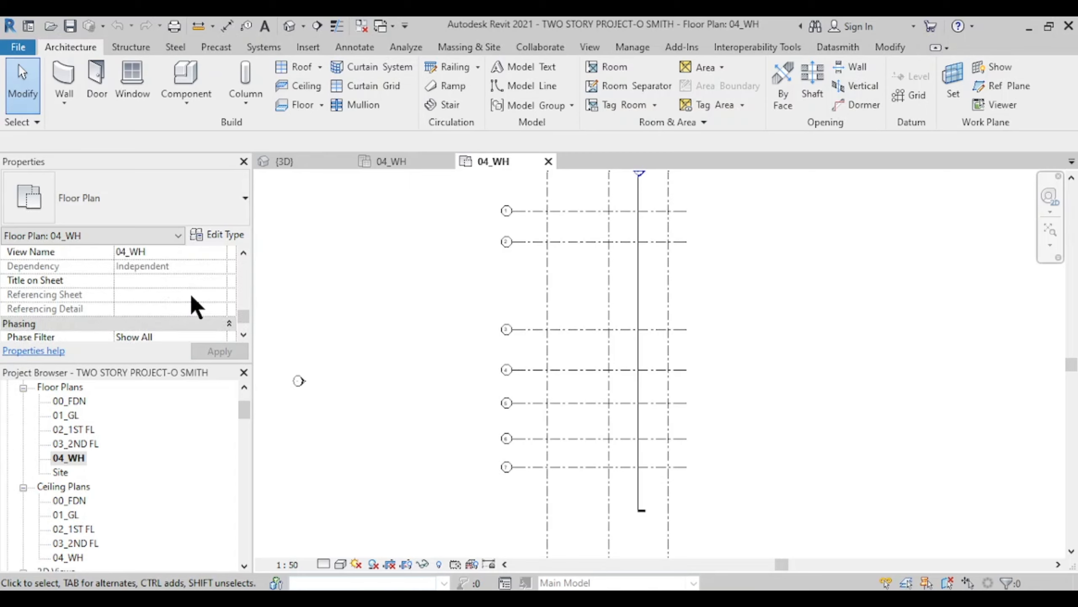
scroll(130, 308, "up", 5)
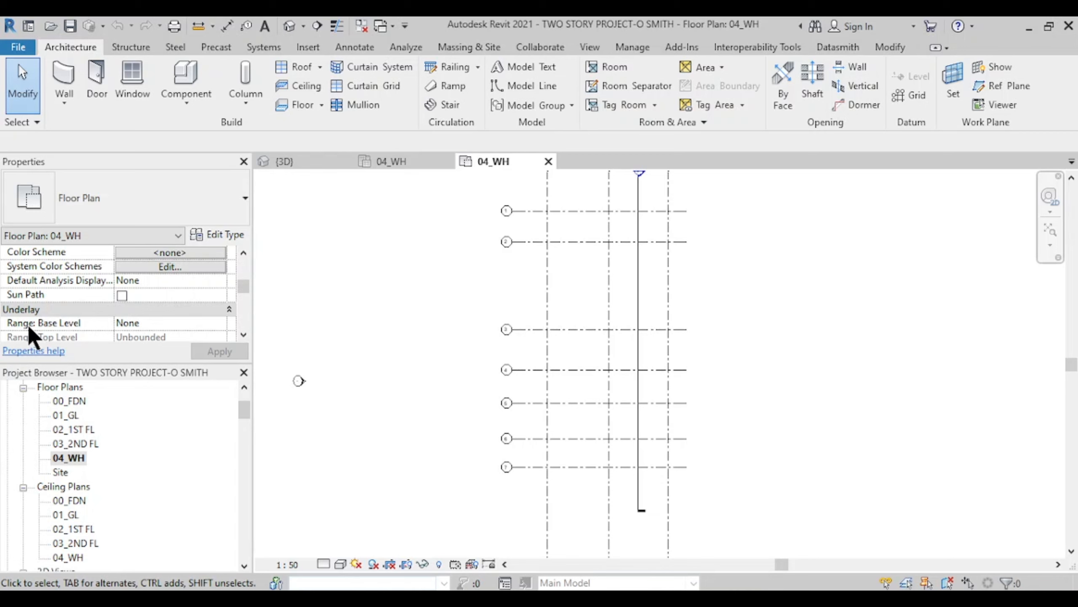
left_click(220, 324)
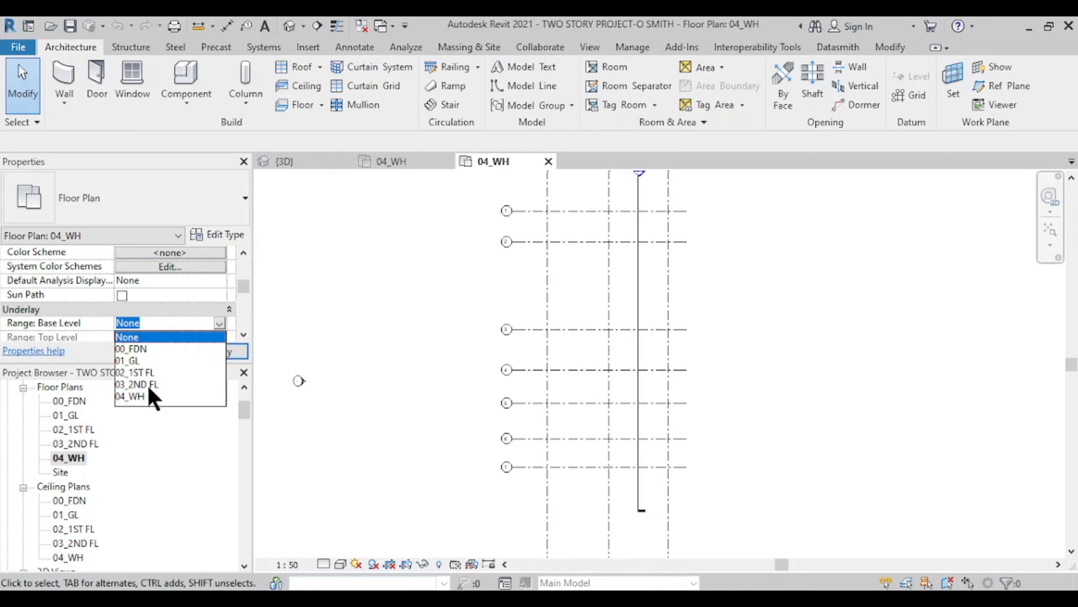
- Set the underlay Range: Base Level to 03_2ND FL and pan to the underlaid walls
left_click(158, 381)
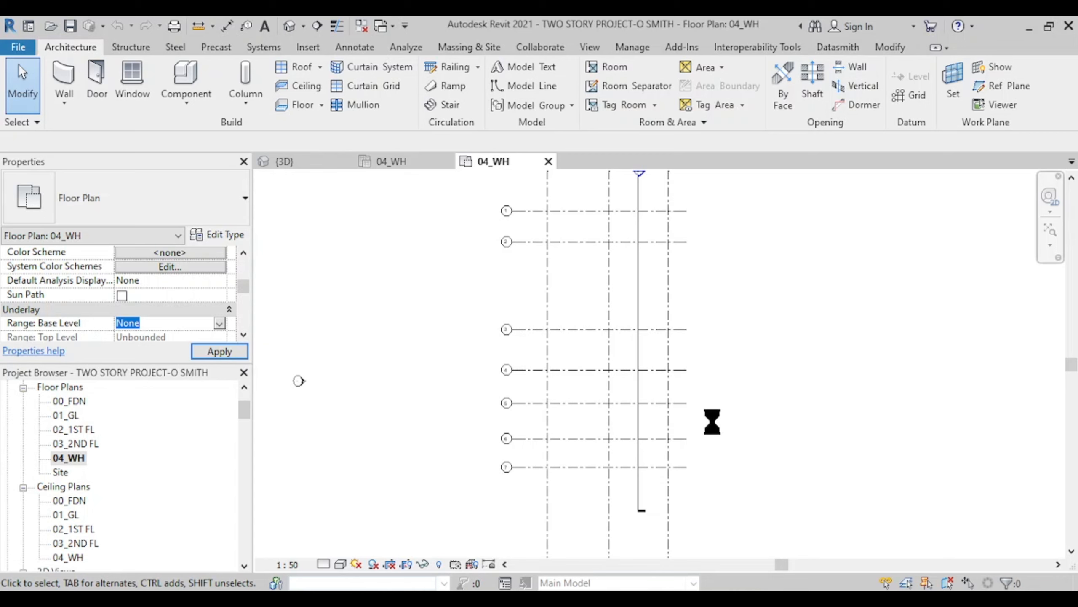
scroll(556, 357, "up", 2)
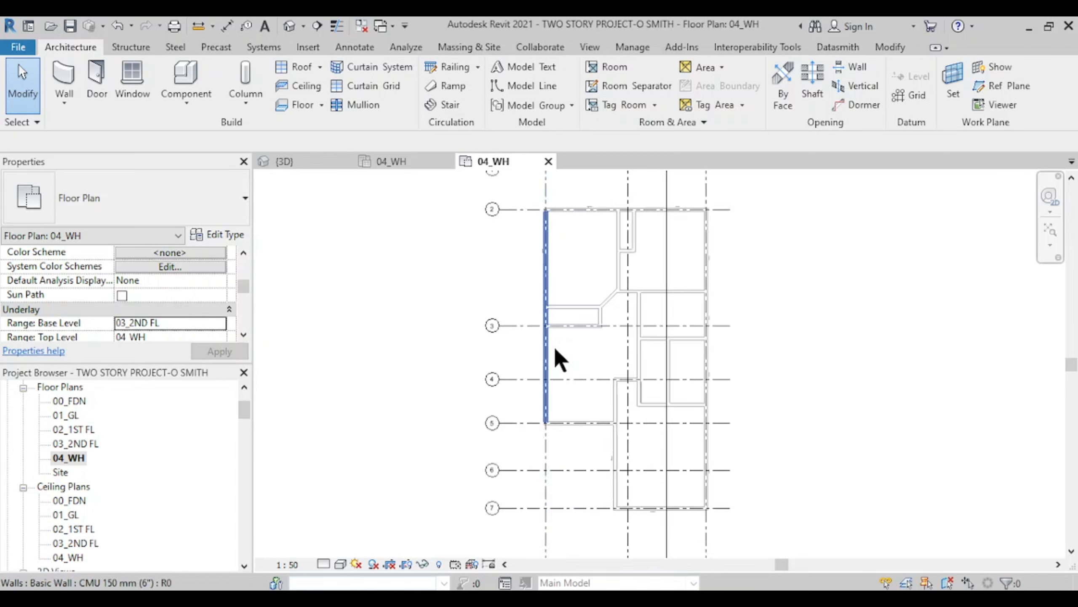
scroll(555, 349, "up", 2)
middle_click_drag(588, 395, 395, 396)
scroll(476, 389, "up", 1)
middle_click_drag(488, 422, 486, 363)
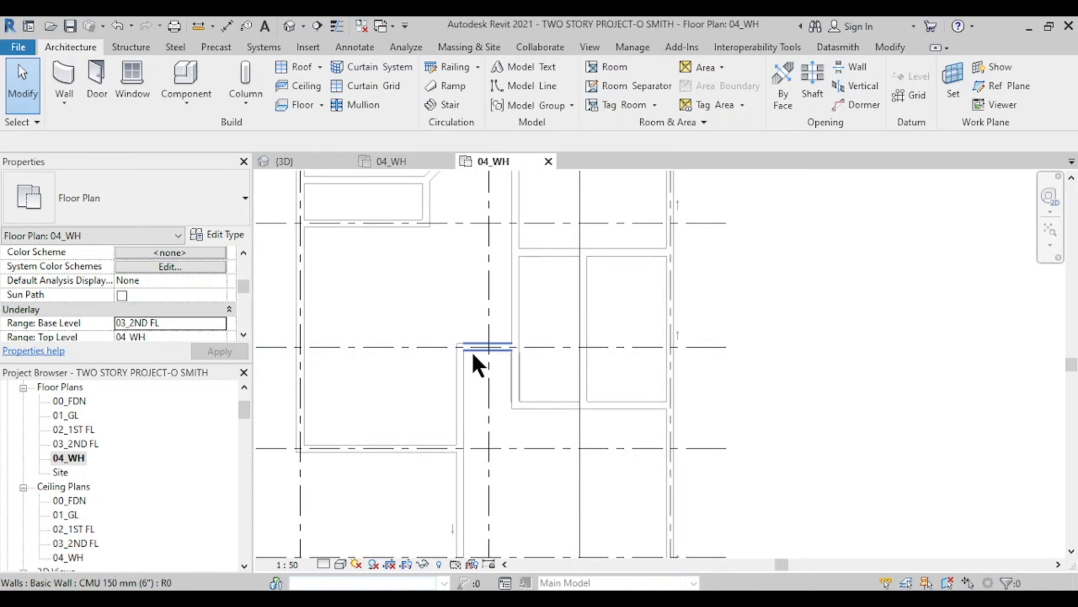
- Select a short second-floor wall to check it, recentre the layout, and clear the selection
left_click(473, 354)
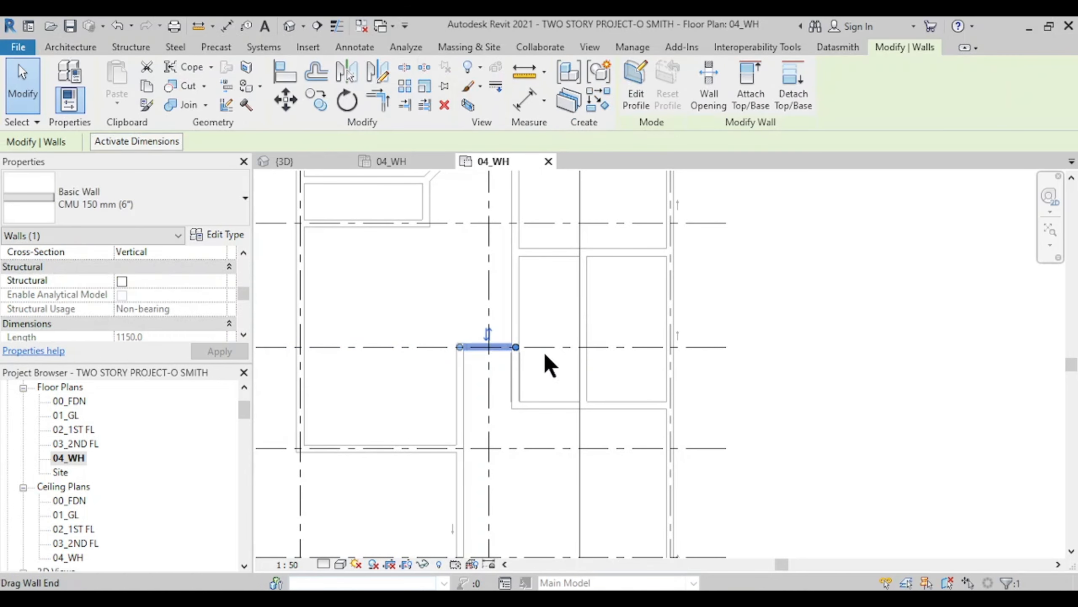
scroll(529, 378, "down", 2)
scroll(521, 363, "up", 3)
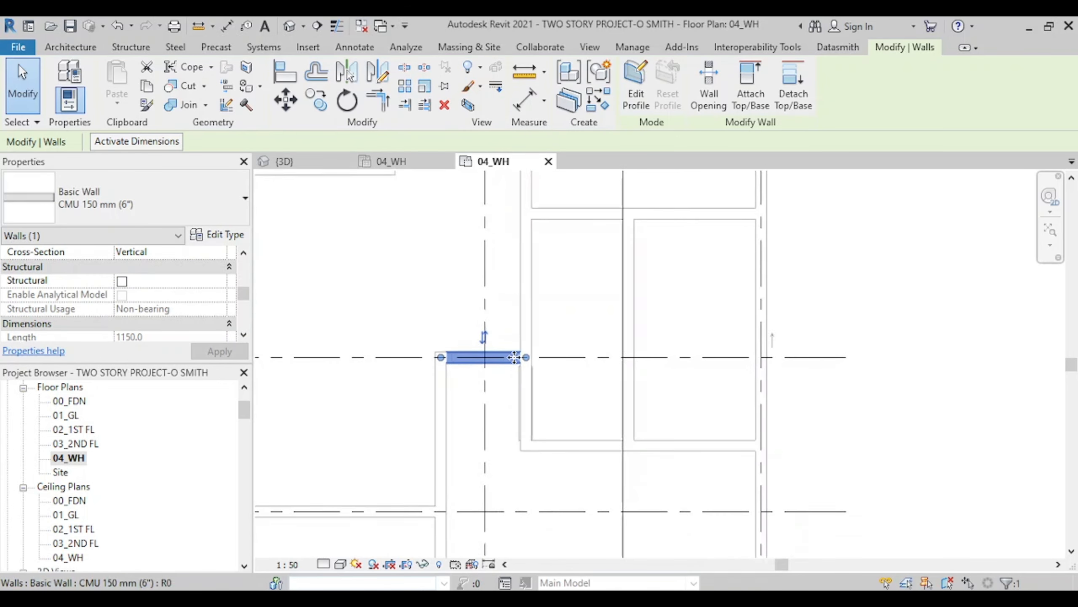
scroll(511, 400, "down", 4)
scroll(509, 400, "down", 3)
middle_click_drag(529, 406, 554, 394)
scroll(514, 372, "up", 2)
left_click(332, 339)
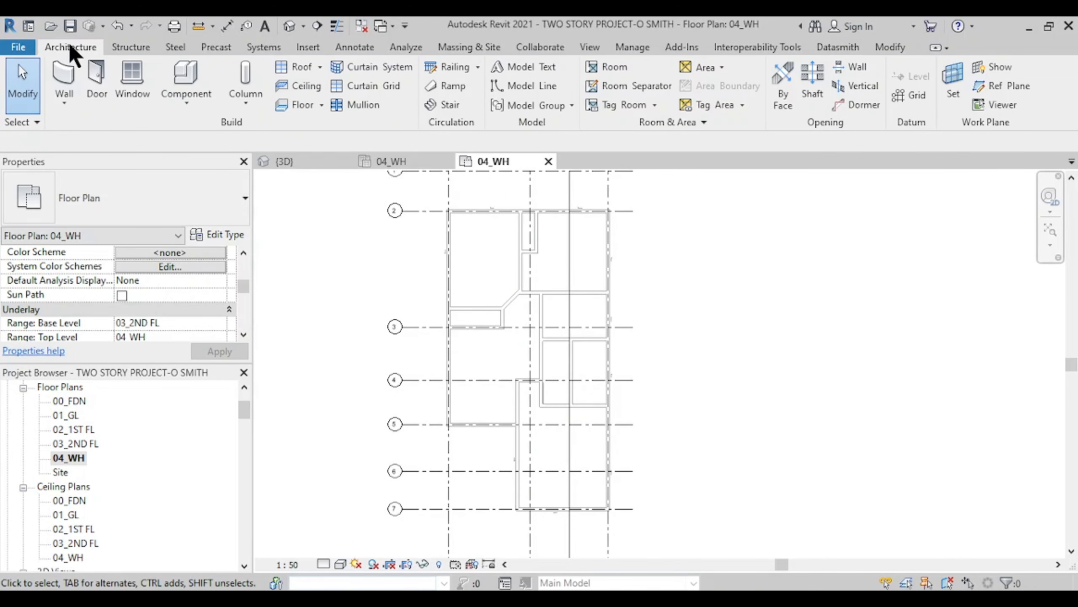
- Choose Roof by Footprint from the Architecture tab's Roof dropdown
left_click(320, 68)
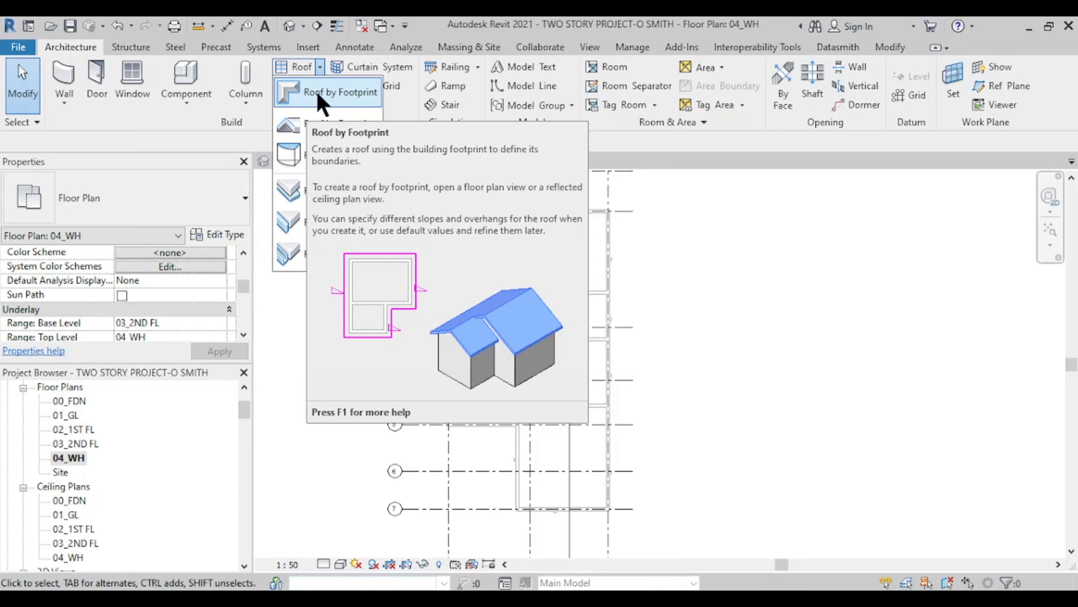
left_click(318, 97)
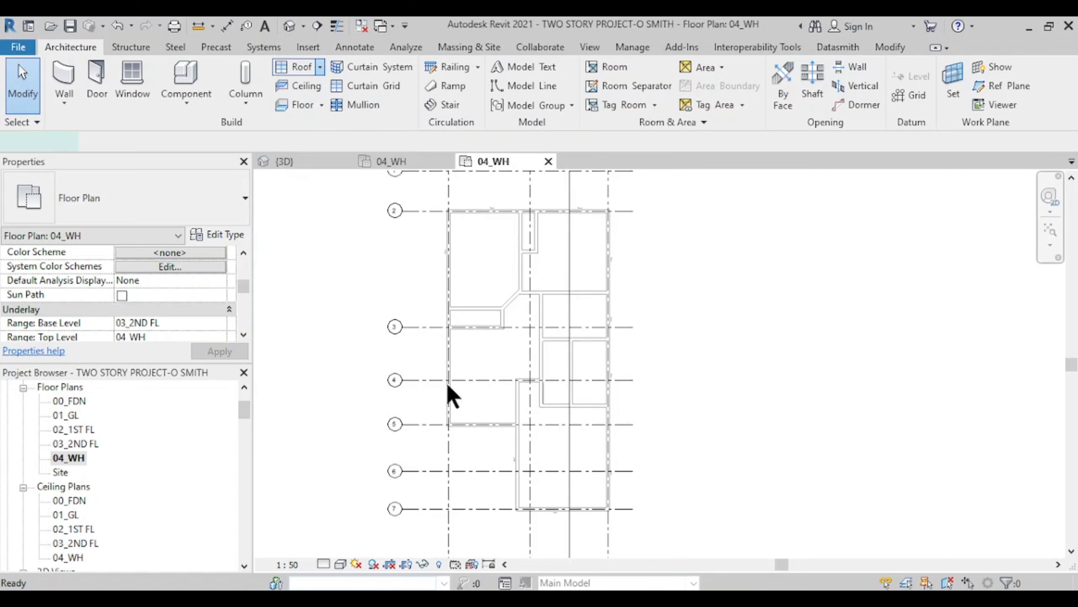
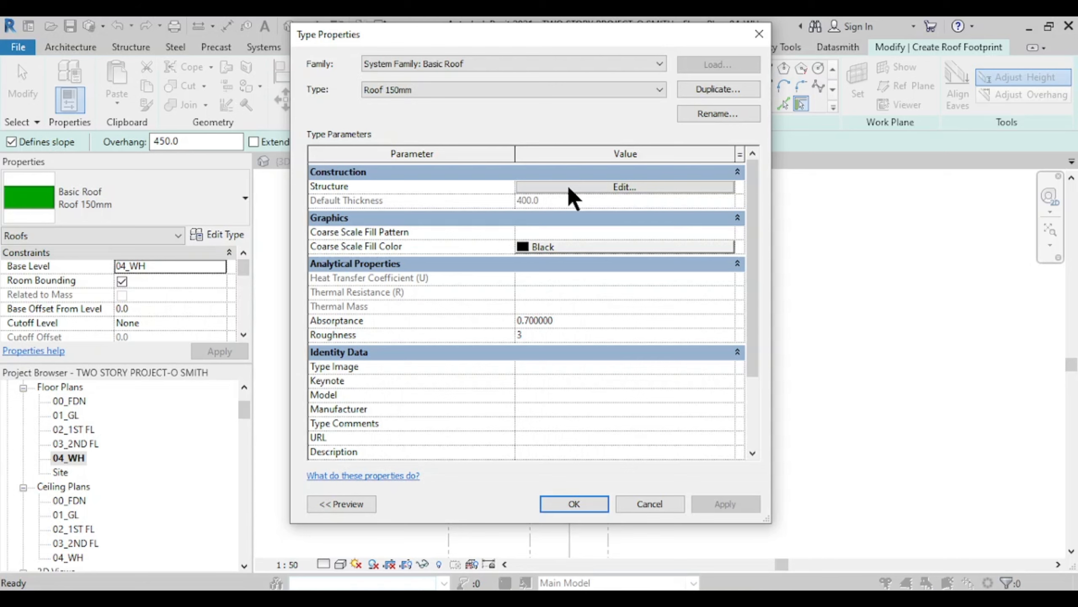
- Change the Roof 150mm structure layer thickness from 400 to 150 and confirm the type
left_click(569, 187)
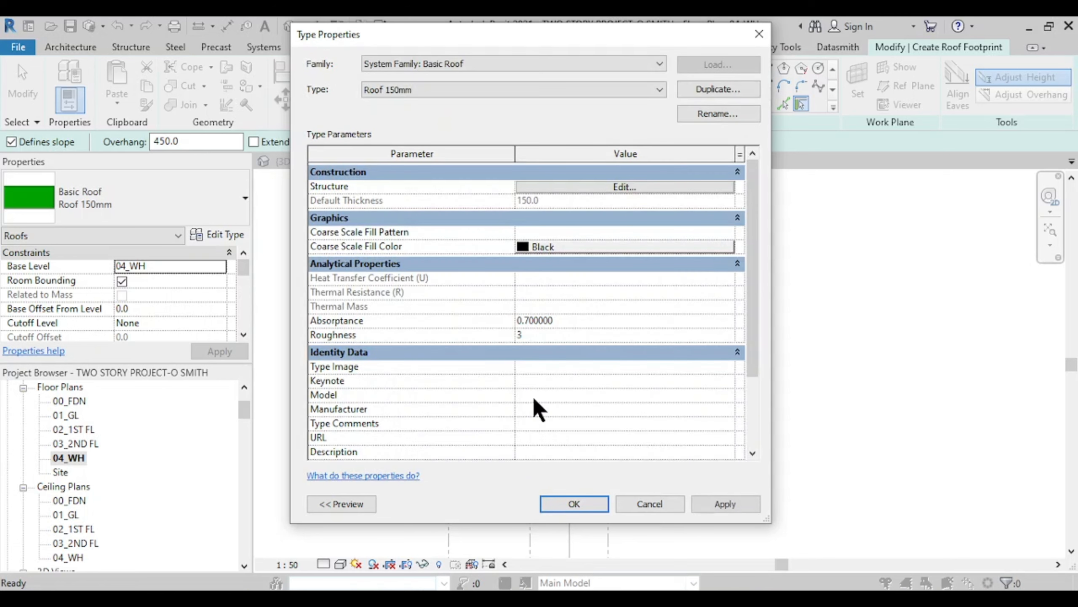
left_click(578, 505)
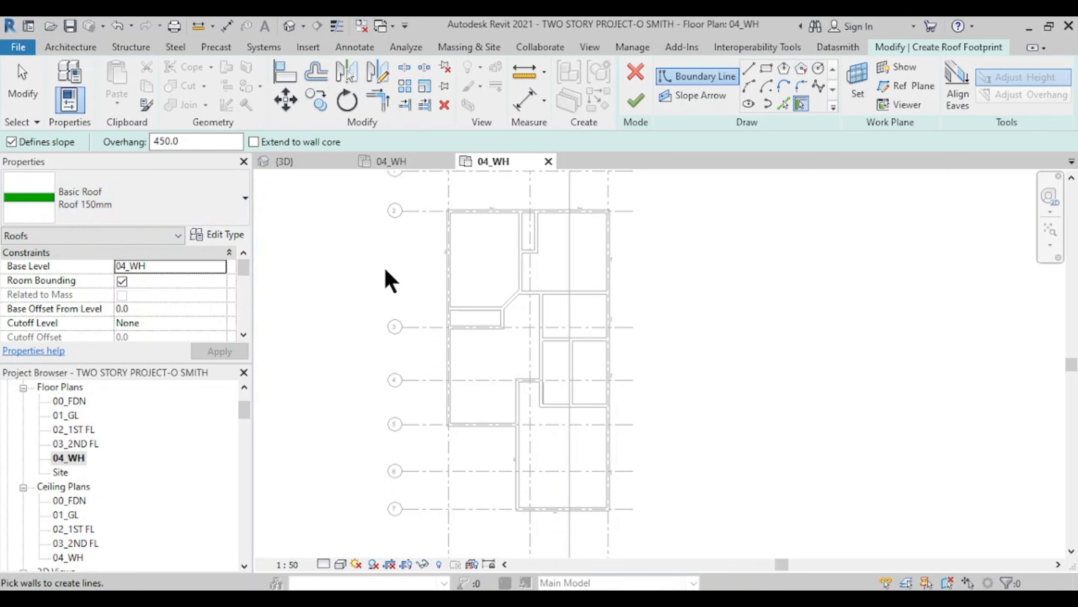
- Pick the top and right exterior walls as sloped roof boundary lines
scroll(388, 280, "up", 4)
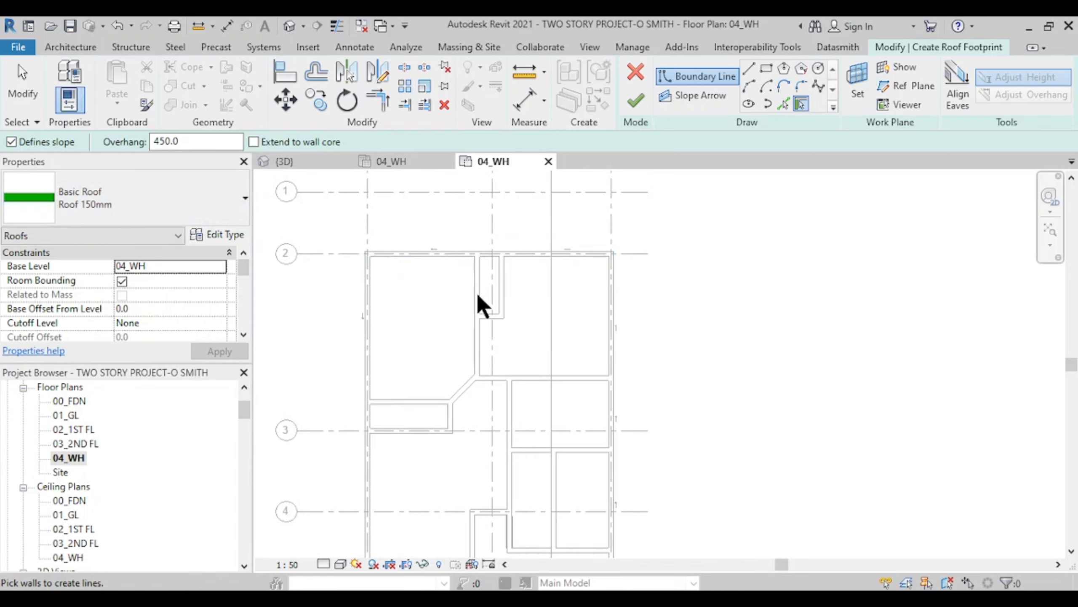
middle_click_drag(422, 278, 526, 310)
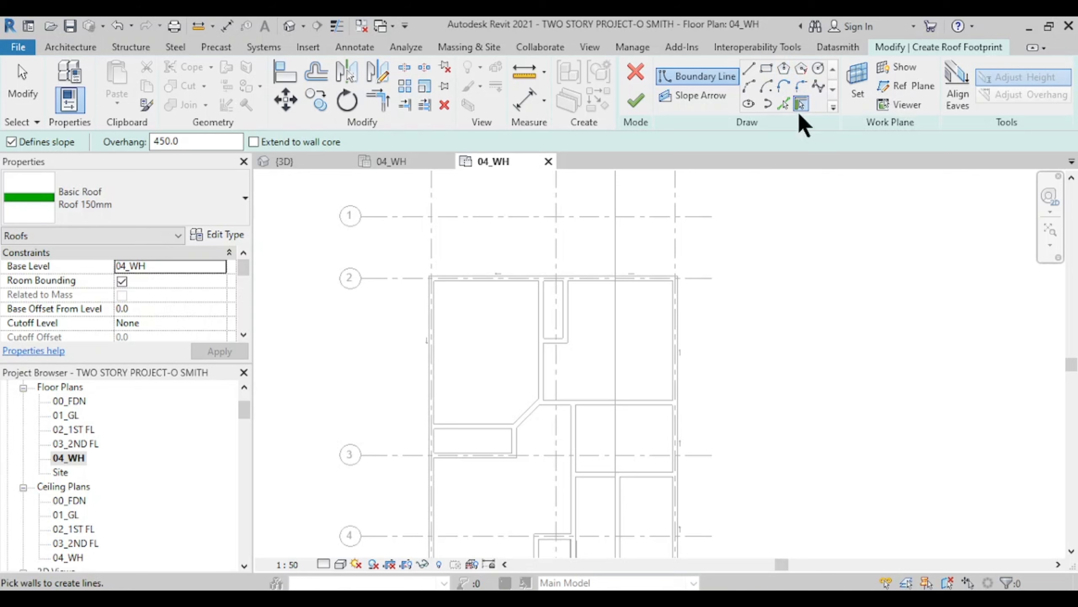
middle_click_drag(602, 282, 641, 242)
scroll(641, 245, "up", 2)
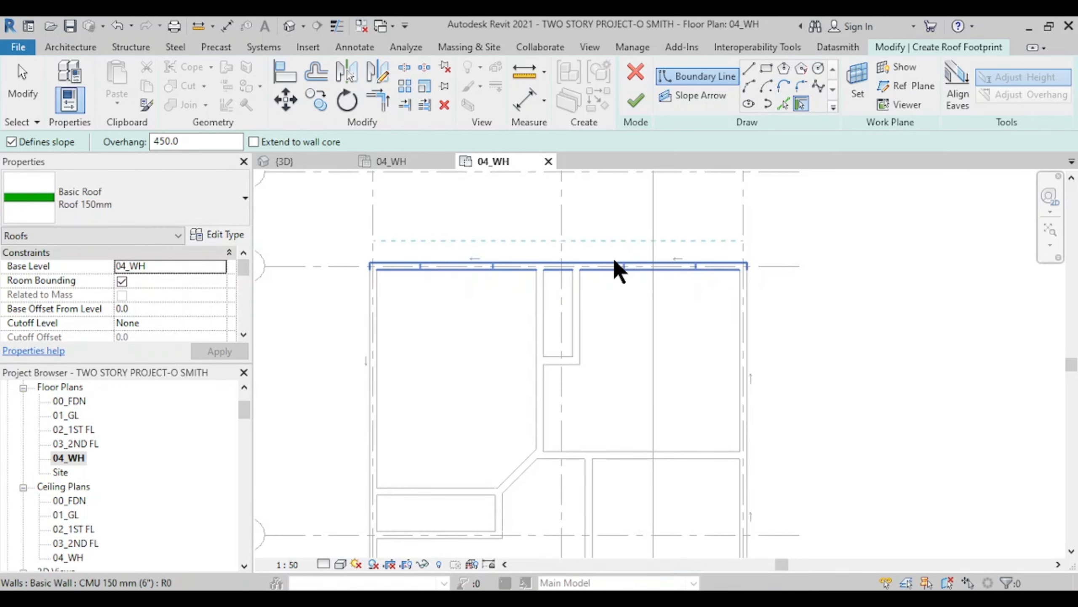
left_click(616, 270)
left_click(748, 318)
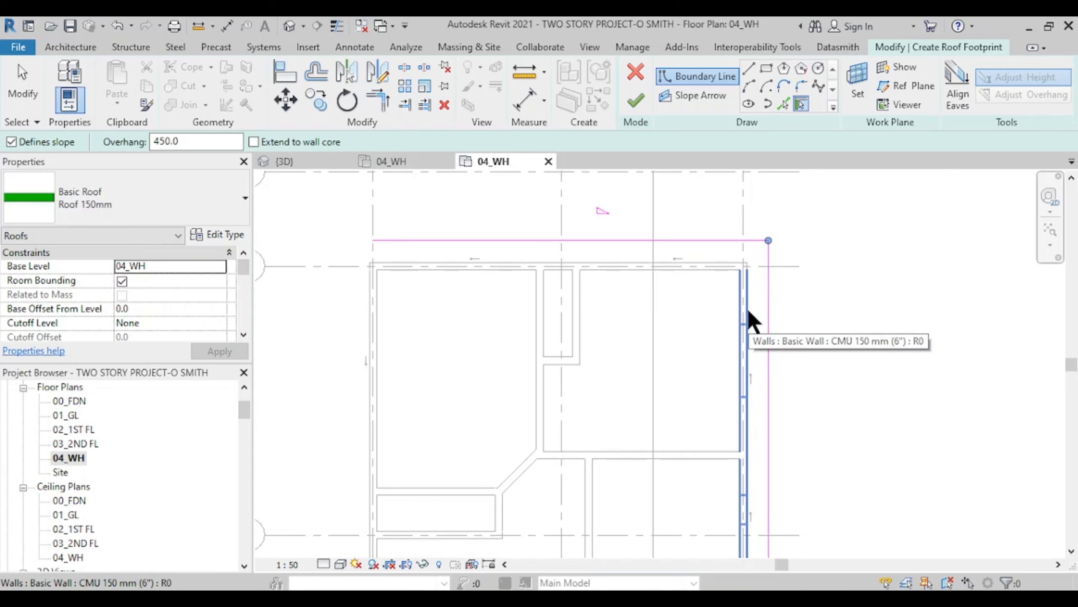
- Add boundary lines along the lower building's bottom, left, upper and vertical walls
scroll(735, 303, "down", 3)
middle_click_drag(717, 269, 664, 153)
middle_click_drag(715, 386, 715, 289)
scroll(680, 375, "up", 2)
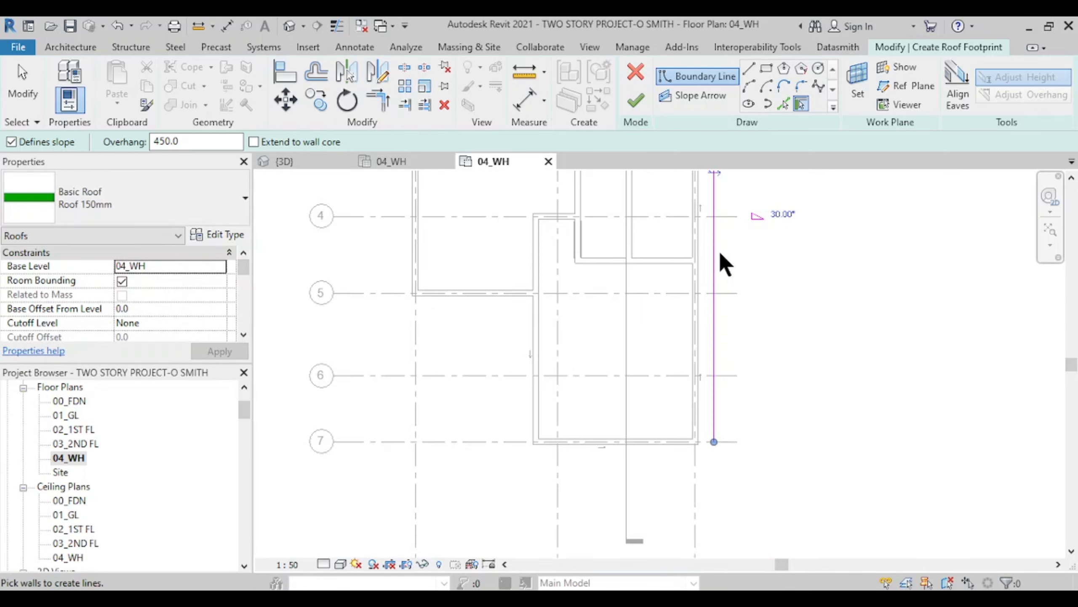
left_click(666, 449)
left_click(535, 384)
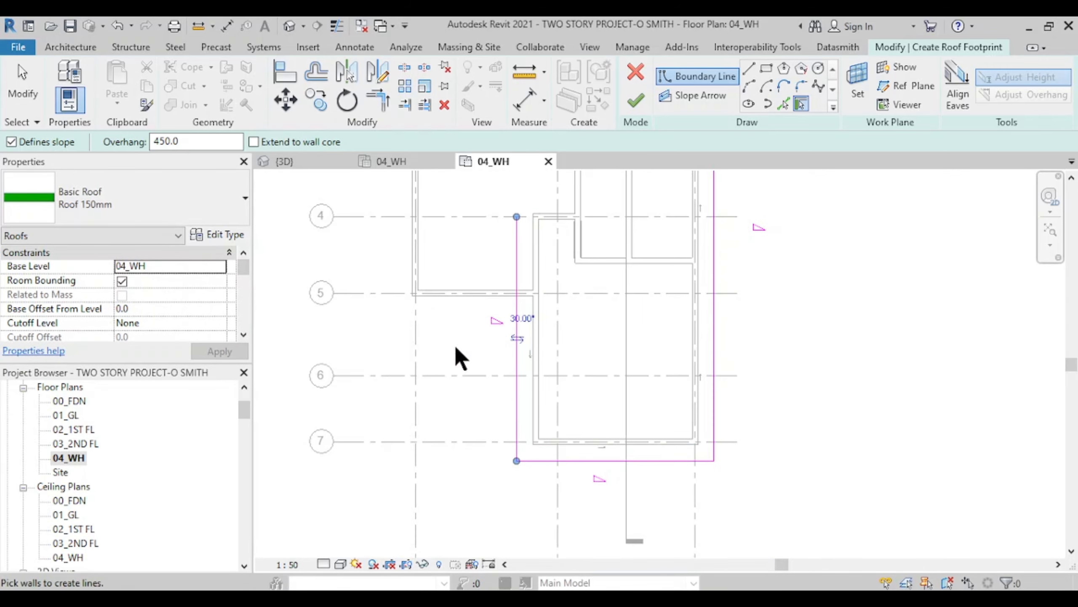
left_click(479, 291)
middle_click_drag(479, 323, 572, 561)
left_click(519, 327)
scroll(573, 399, "down", 2)
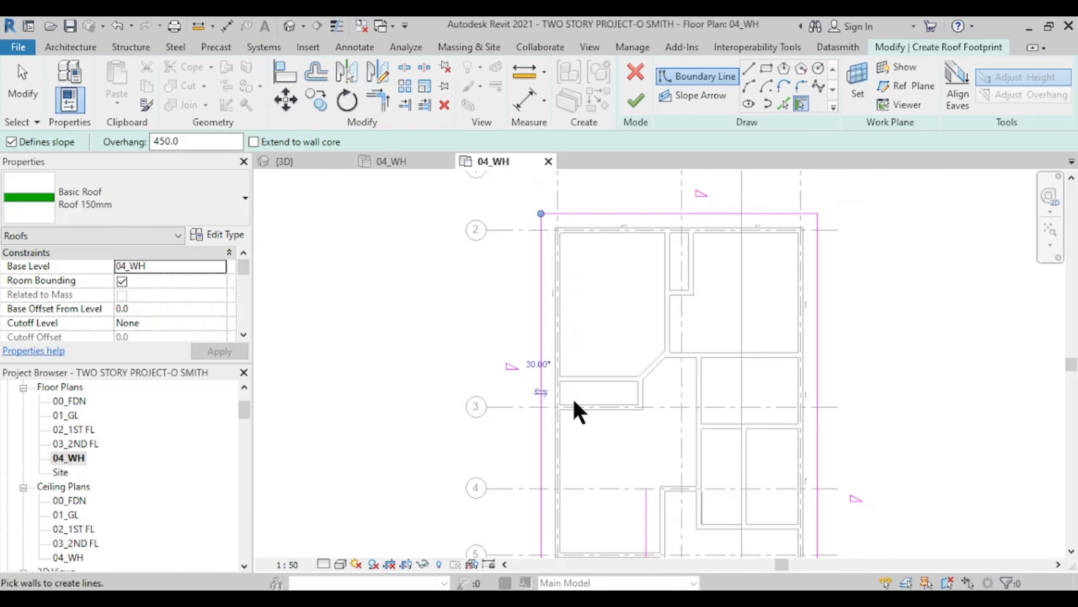
middle_click_drag(588, 410, 578, 346)
scroll(580, 400, "up", 3)
middle_click_drag(462, 330, 605, 556)
scroll(523, 295, "up", 1)
- Change the left edge's slope label to 26.6°, then set it back to 30°
left_click(530, 294)
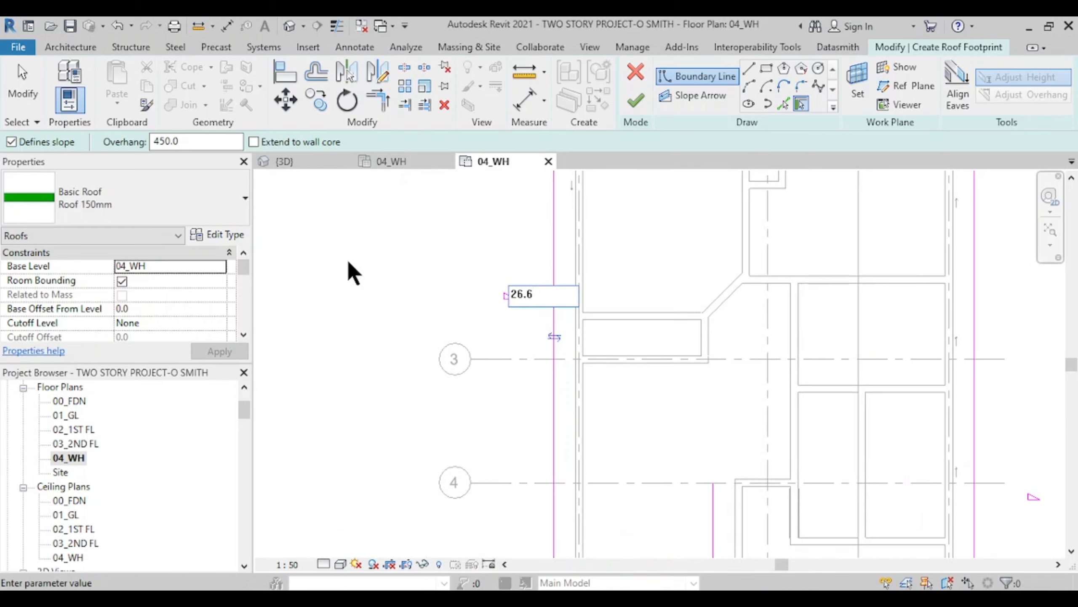
type("26.6")
key("Return")
scroll(551, 272, "down", 1)
left_click(537, 286)
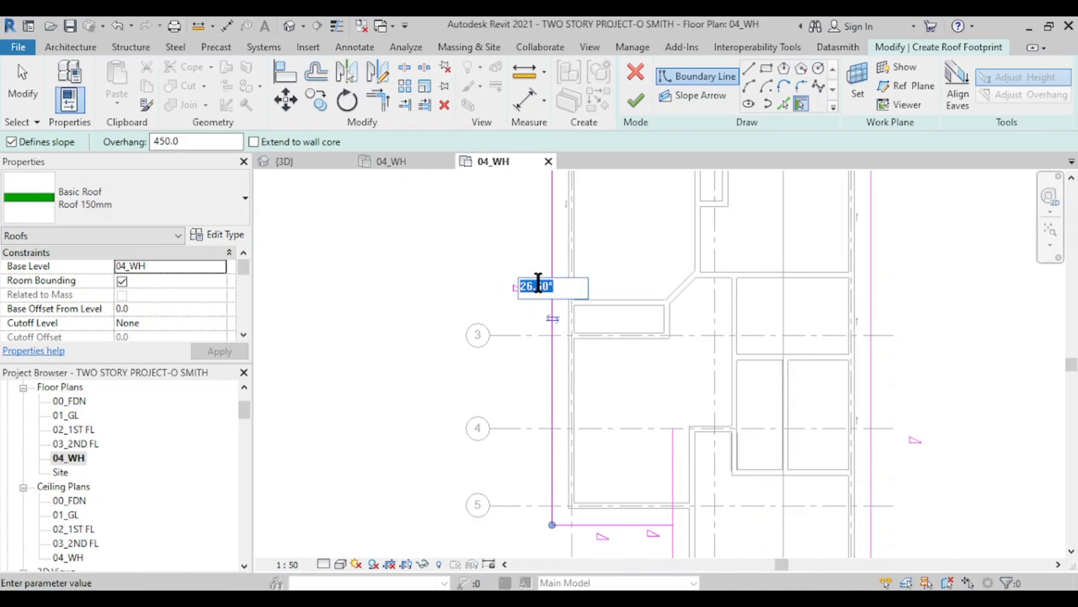
key("Return")
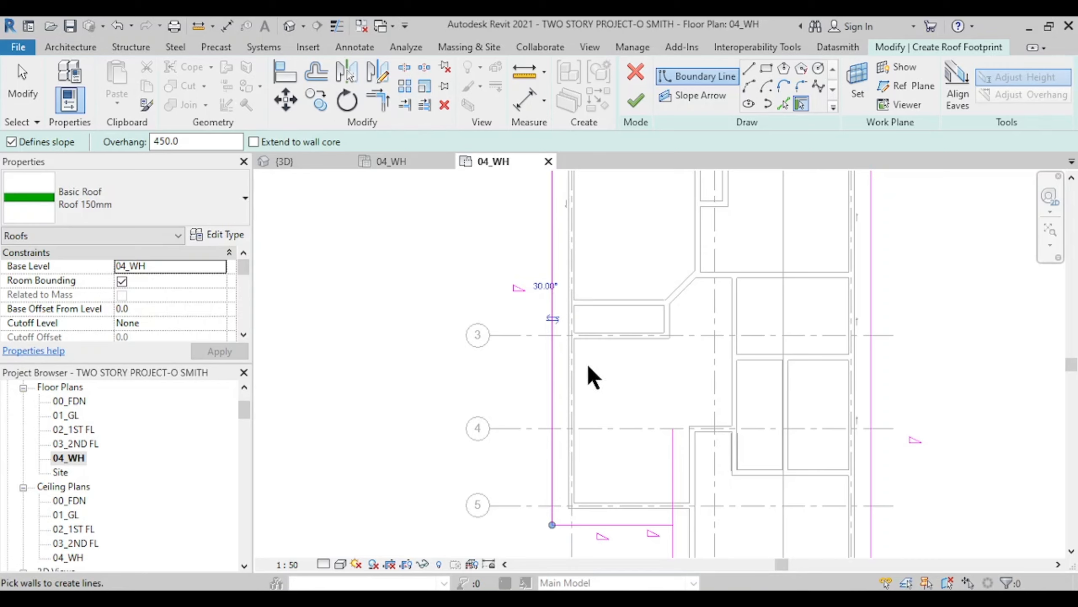
middle_click_drag(588, 366, 465, 241)
middle_click_drag(560, 404, 554, 342)
scroll(495, 297, "up", 1)
scroll(543, 294, "down", 2)
middle_click_drag(544, 294, 616, 377)
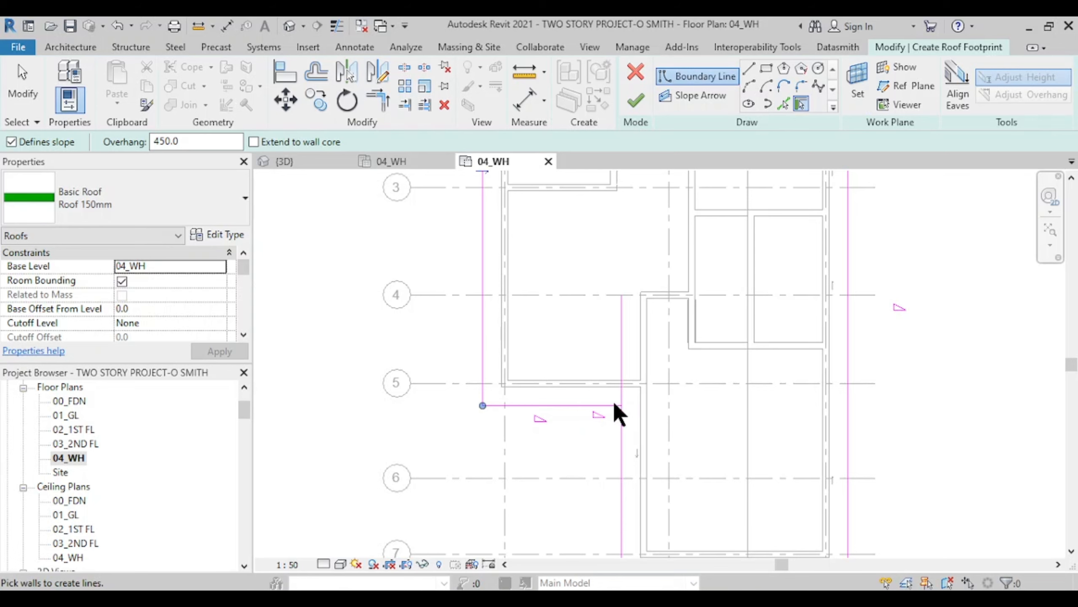
- Trim/Extend the bottom and right vertical boundary lines into a corner near grid 5
middle_click_drag(485, 314, 475, 338)
left_click(378, 98)
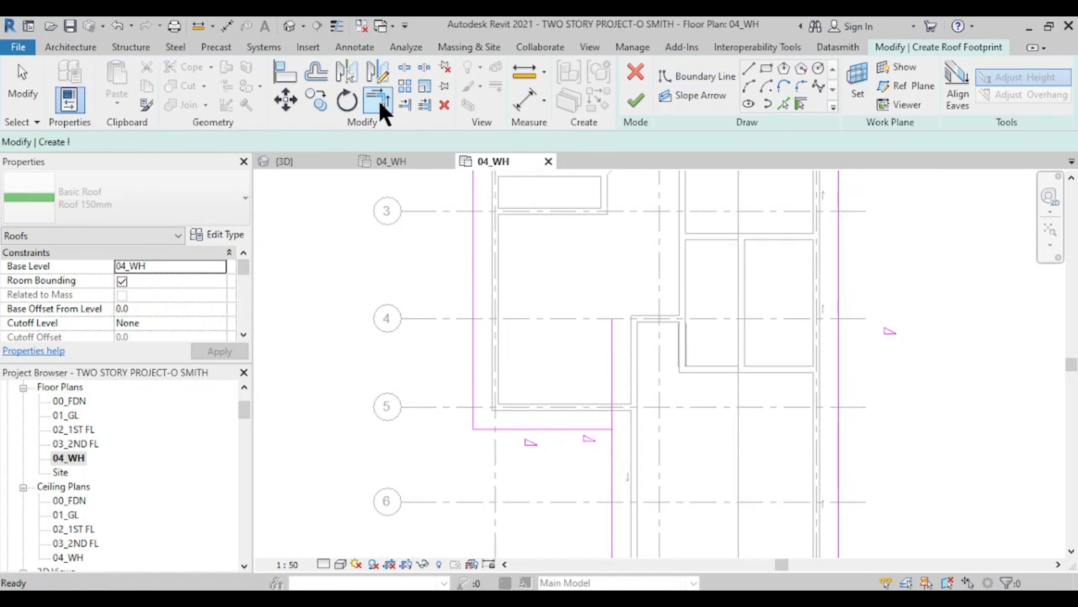
left_click(566, 442)
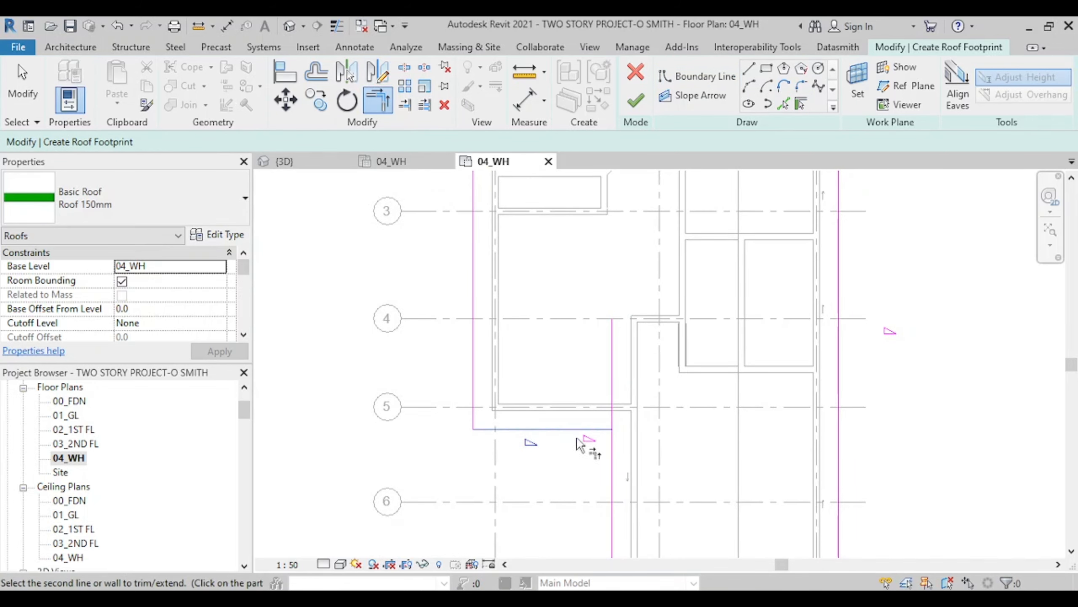
left_click(616, 471)
scroll(546, 433, "down", 5)
middle_click_drag(545, 433, 487, 458)
scroll(544, 422, "up", 1)
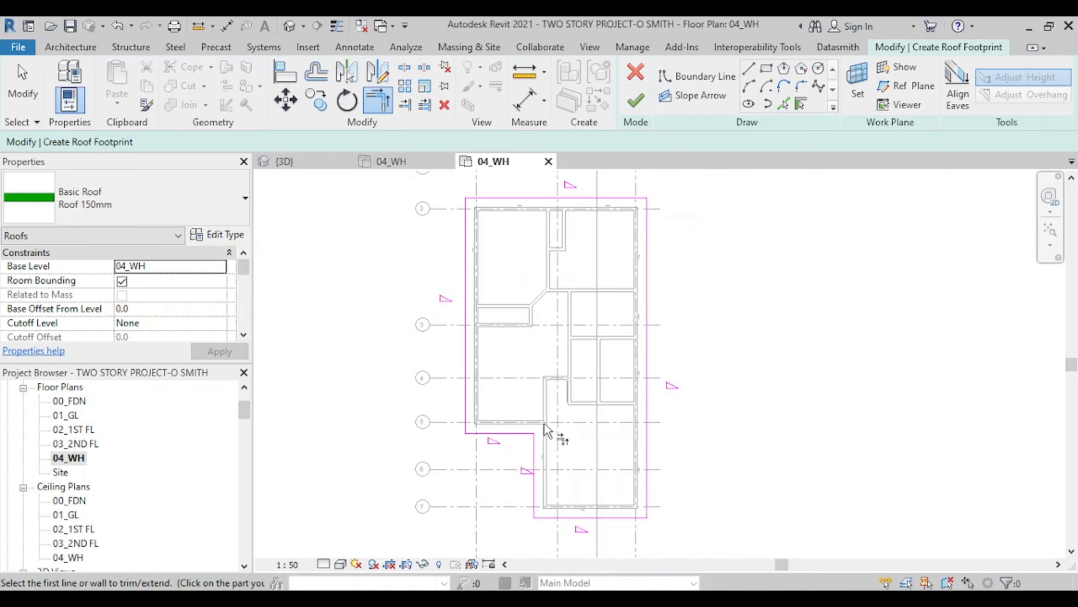
- Finish the footprint sketch to create the 30° hip roof
left_click(635, 106)
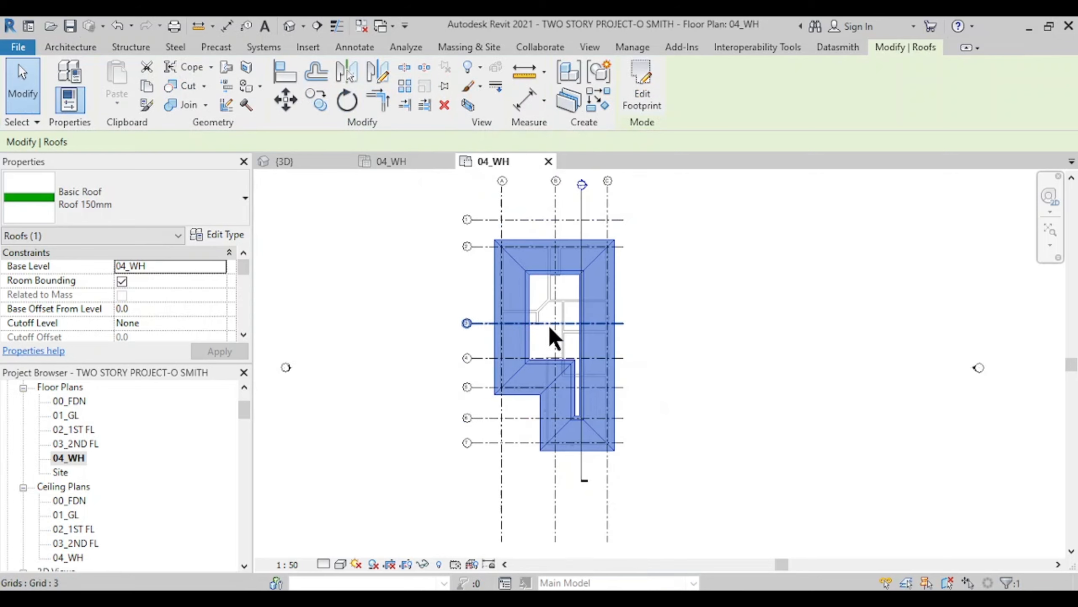
scroll(548, 340, "up", 2)
scroll(523, 240, "down", 1)
middle_click_drag(527, 250, 531, 292)
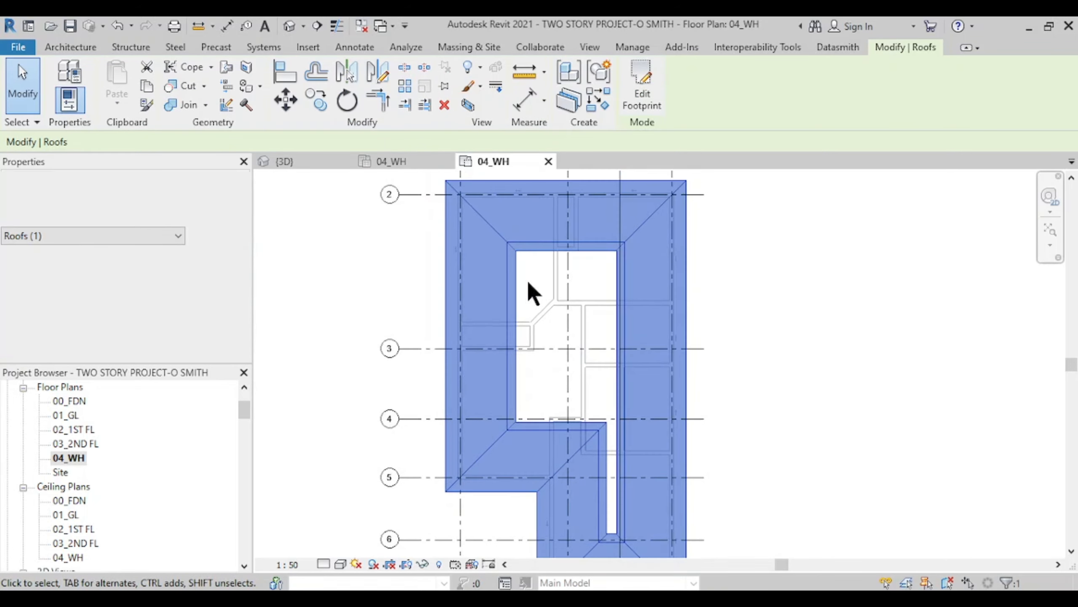
- Switch to the 3D view and frame the new roof
left_click(308, 163)
middle_click_drag(722, 301, 699, 438)
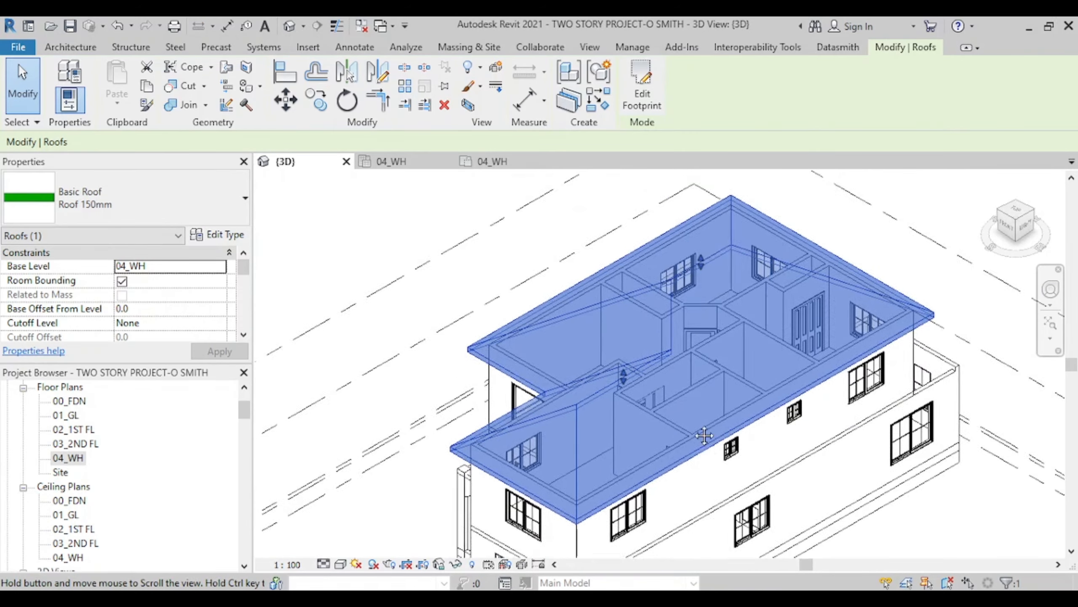
scroll(812, 260, "up", 5)
scroll(693, 275, "down", 7)
left_click(853, 237)
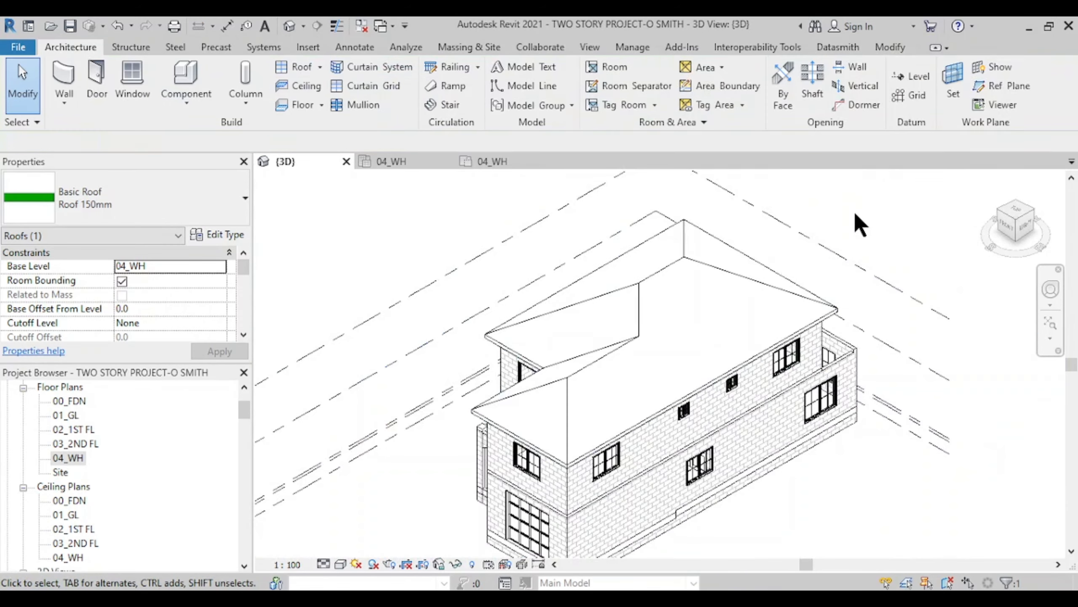
scroll(540, 390, "up", 2)
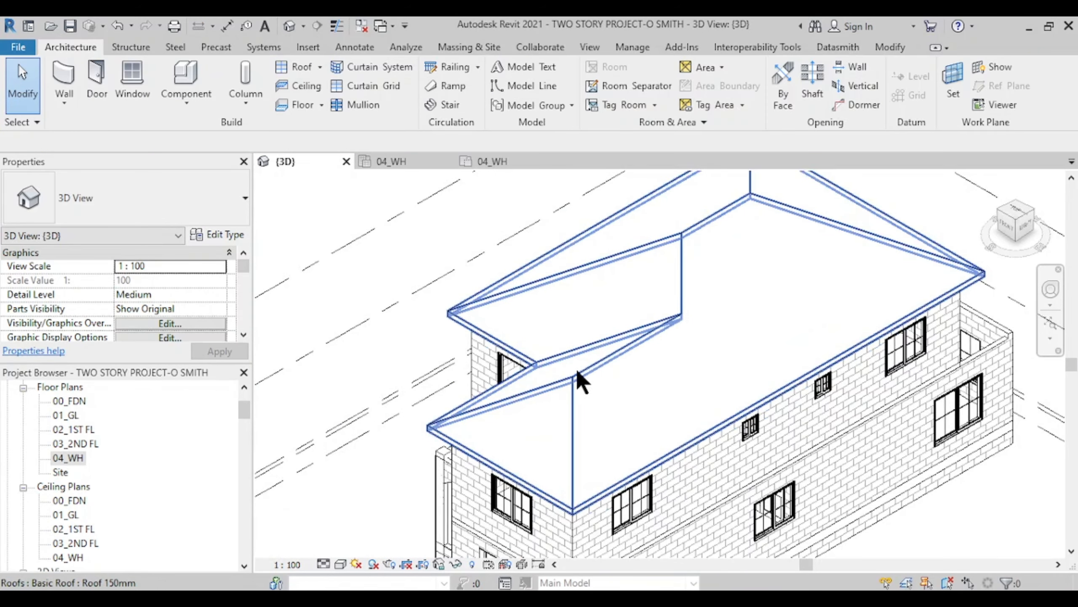
- Select the roof and change its Slope in Properties to 26.60°
left_click(678, 242)
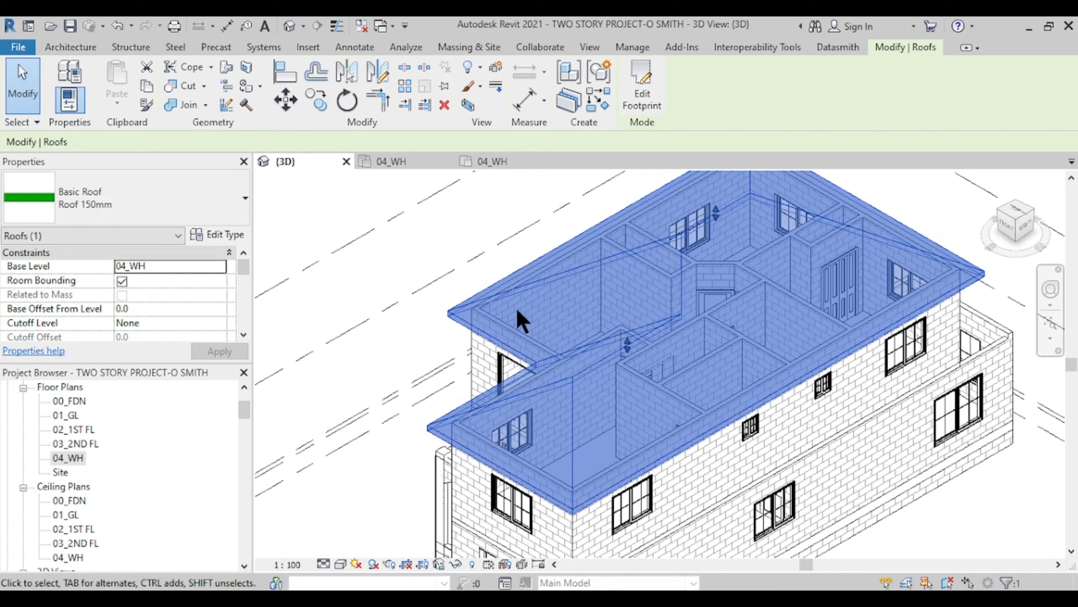
scroll(158, 320, "down", 1)
scroll(144, 306, "down", 5)
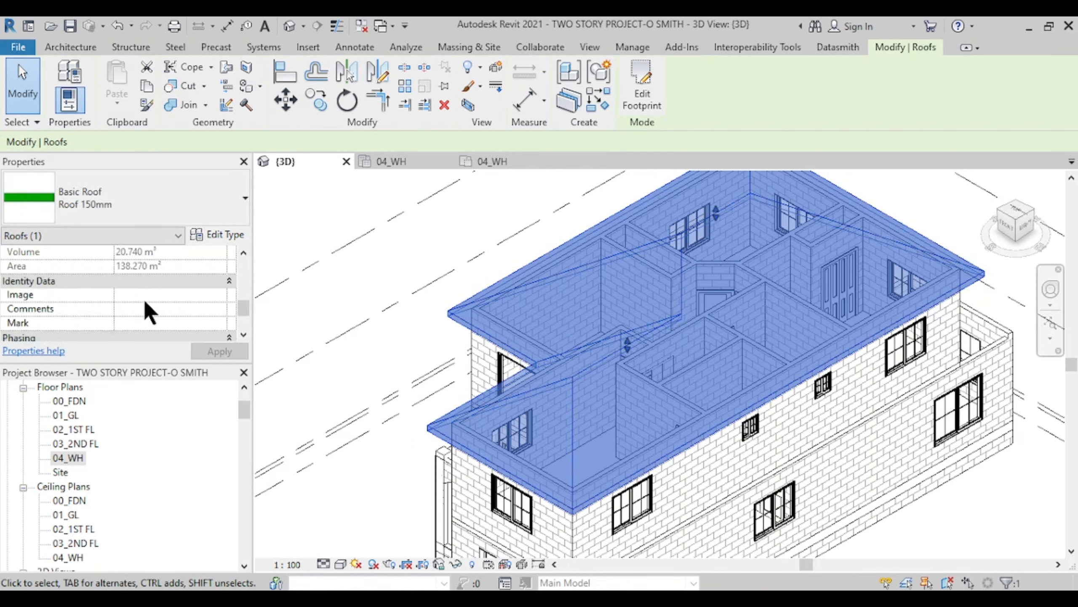
scroll(143, 306, "up", 2)
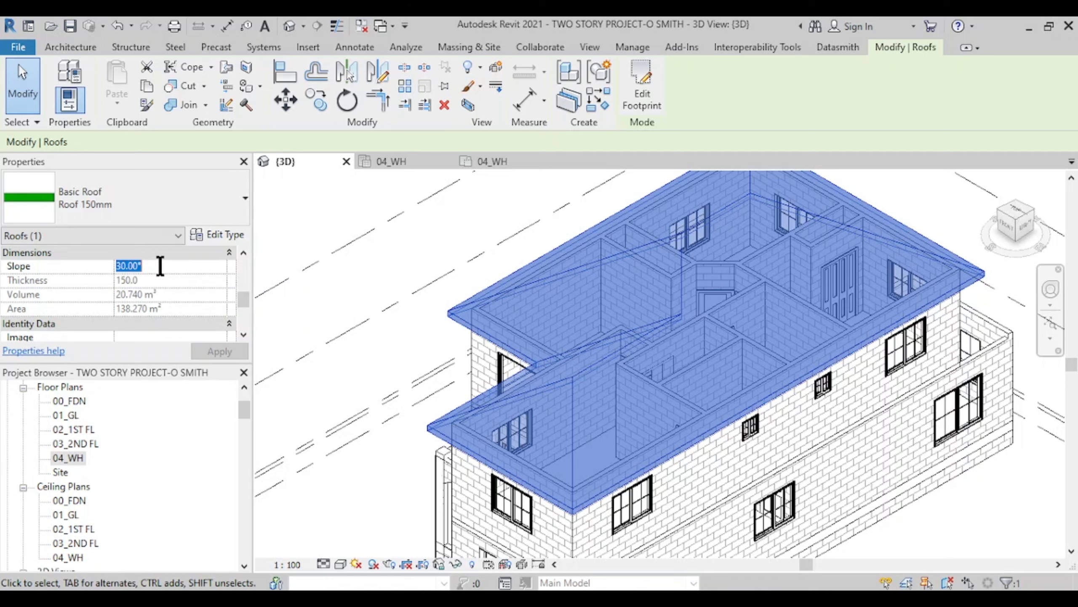
type("26.6")
key("Return")
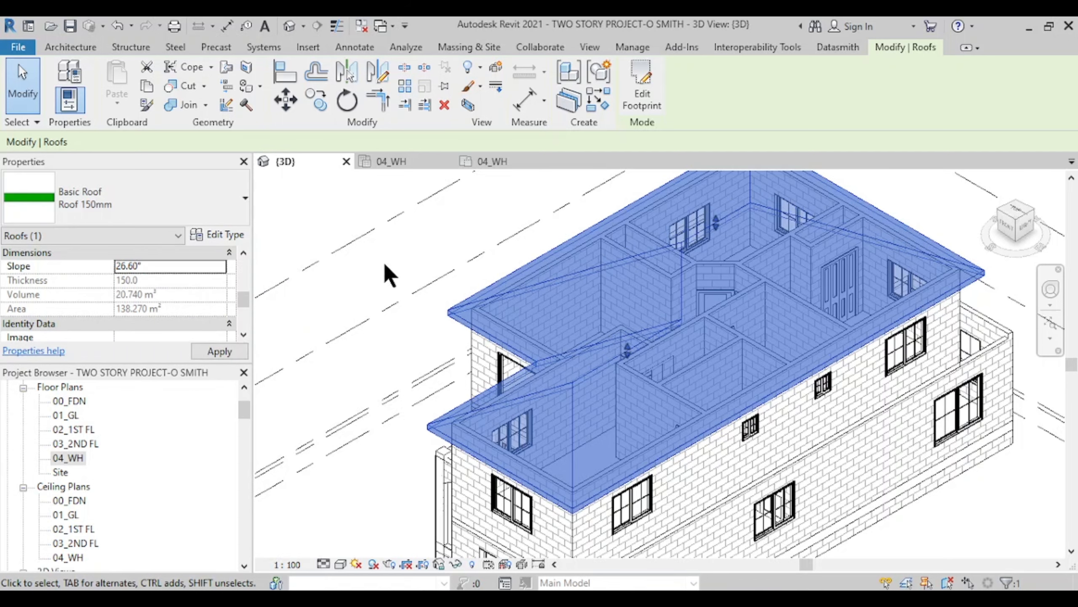
left_click(414, 254)
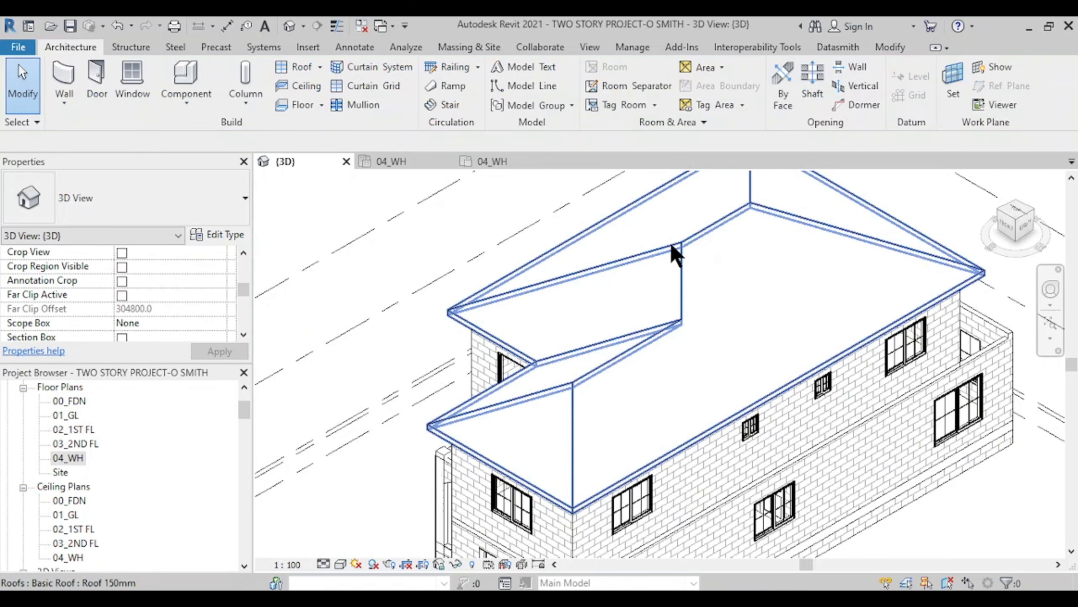
left_click(670, 243)
scroll(606, 393, "down", 3)
middle_click_drag(606, 393, 674, 374)
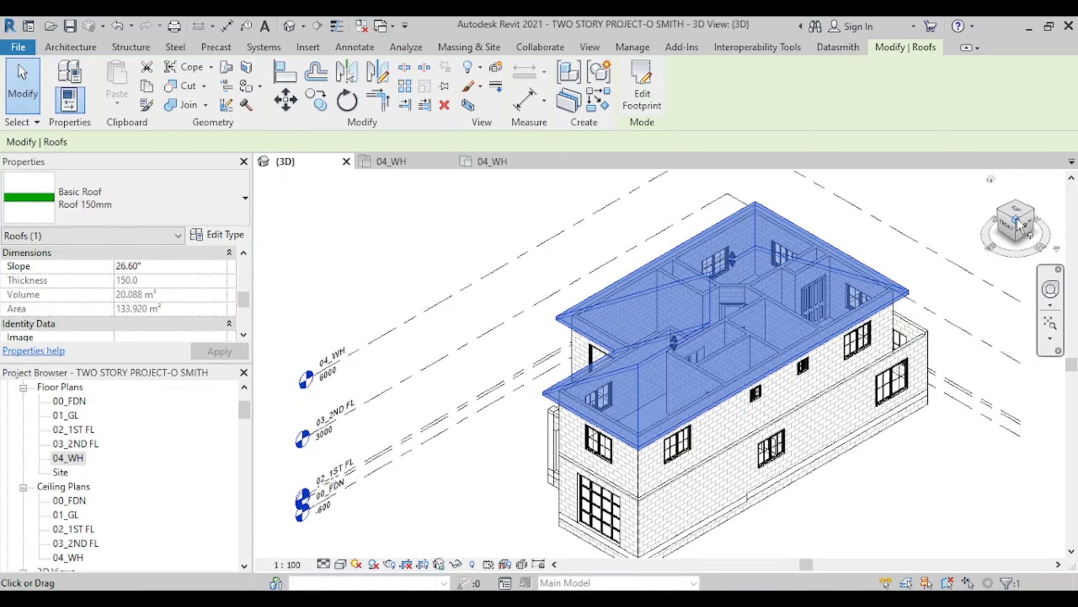
mouse_move(1019, 225)
left_mouse_down()
mouse_move(578, 229)
mouse_move(1038, 230)
left_mouse_up()
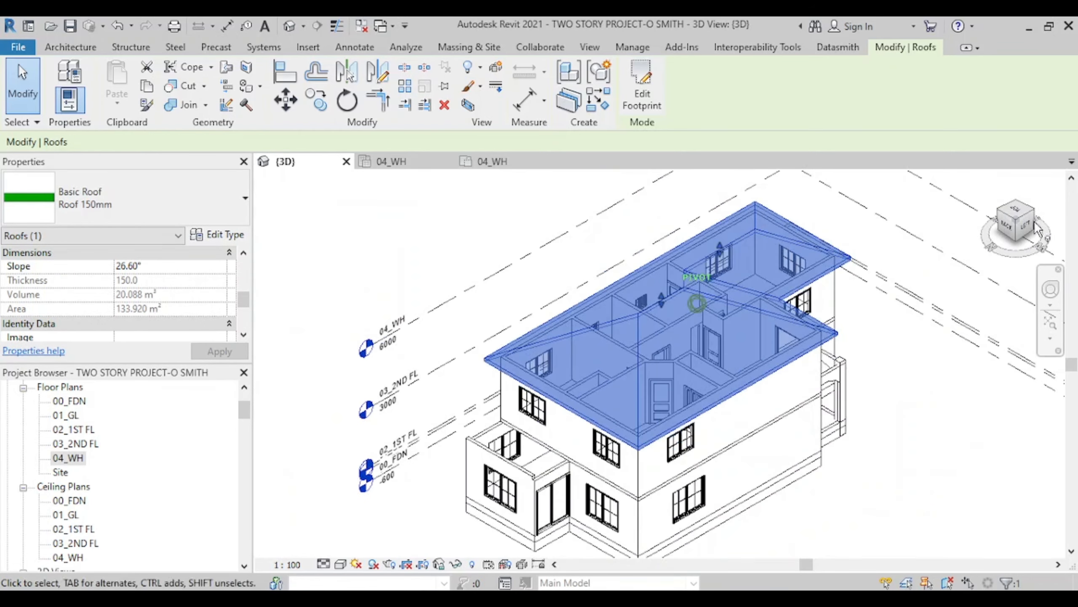
left_click(1033, 212)
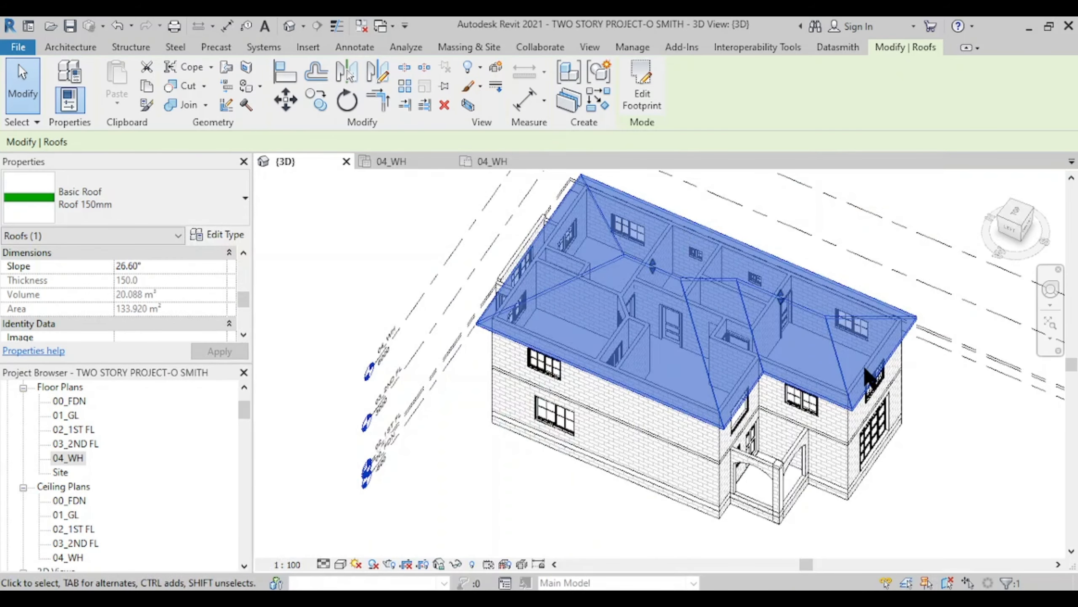
scroll(875, 380, "up", 3)
middle_click_drag(874, 381, 851, 405)
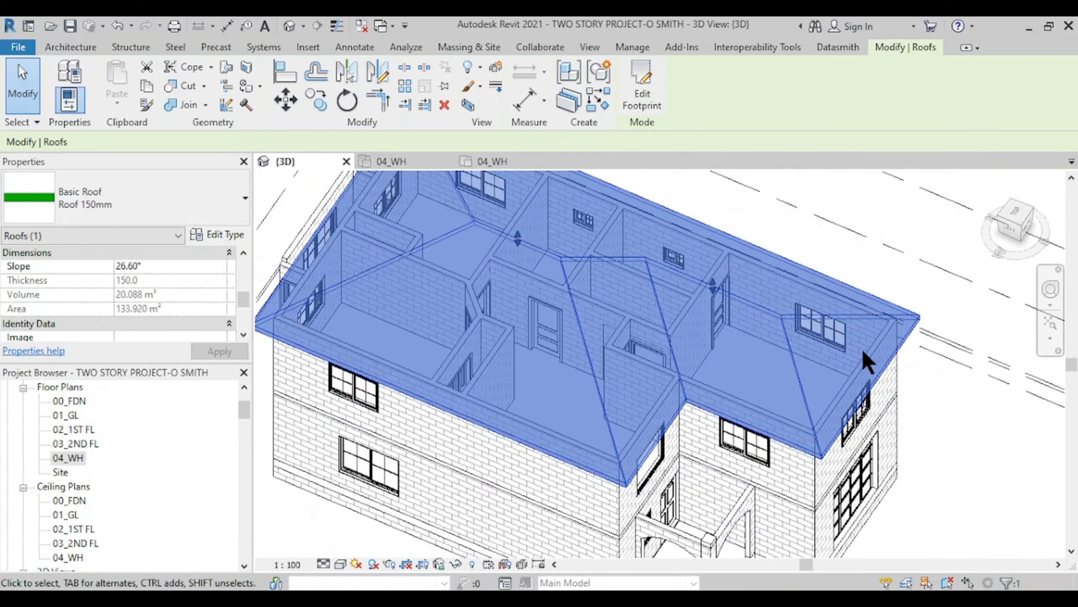
- In the 04_WH plan, select the roof and enter Edit Footprint
left_click(447, 161)
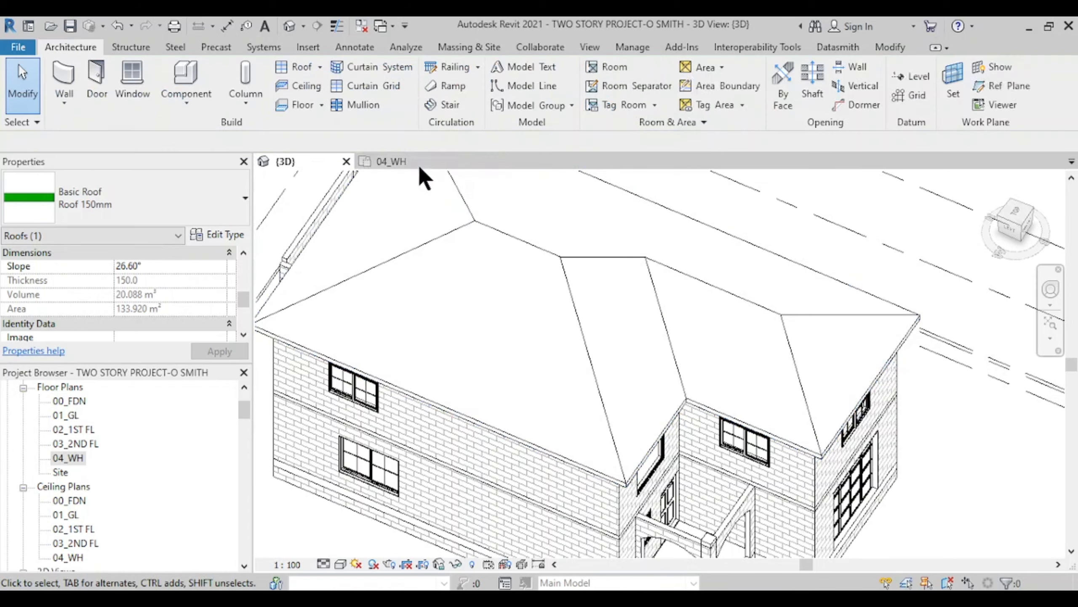
left_click(410, 162)
scroll(639, 293, "down", 3)
middle_click_drag(639, 297, 585, 208)
scroll(600, 381, "up", 4)
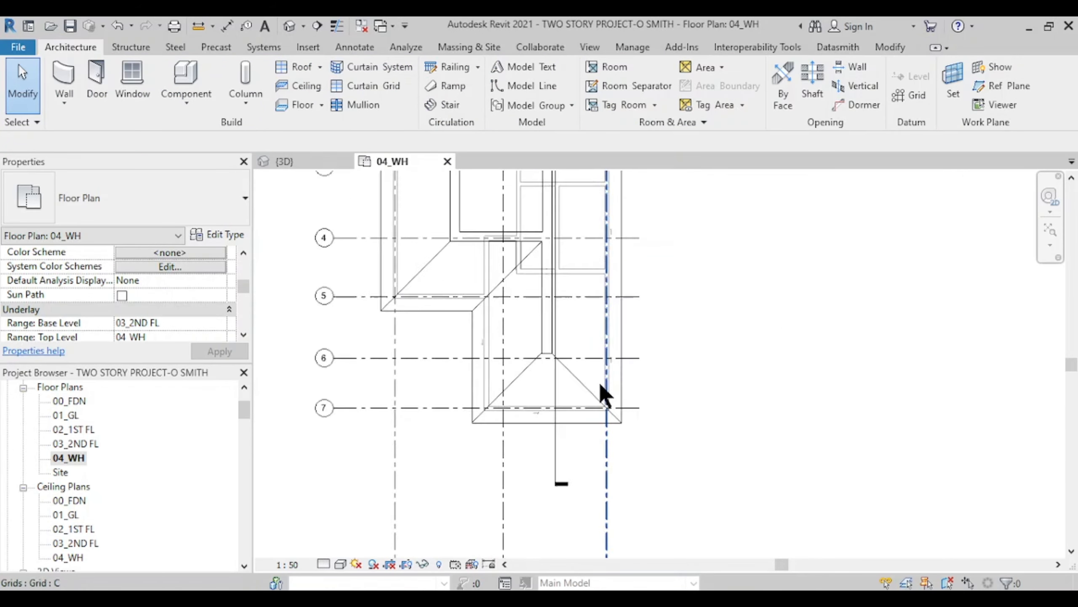
left_click(570, 380)
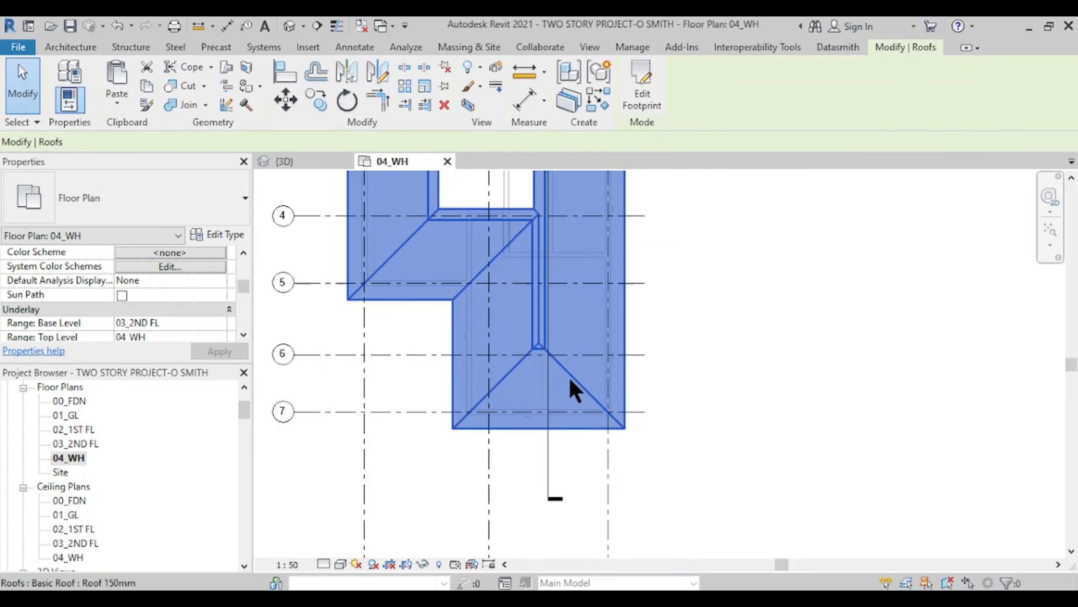
left_click(638, 95)
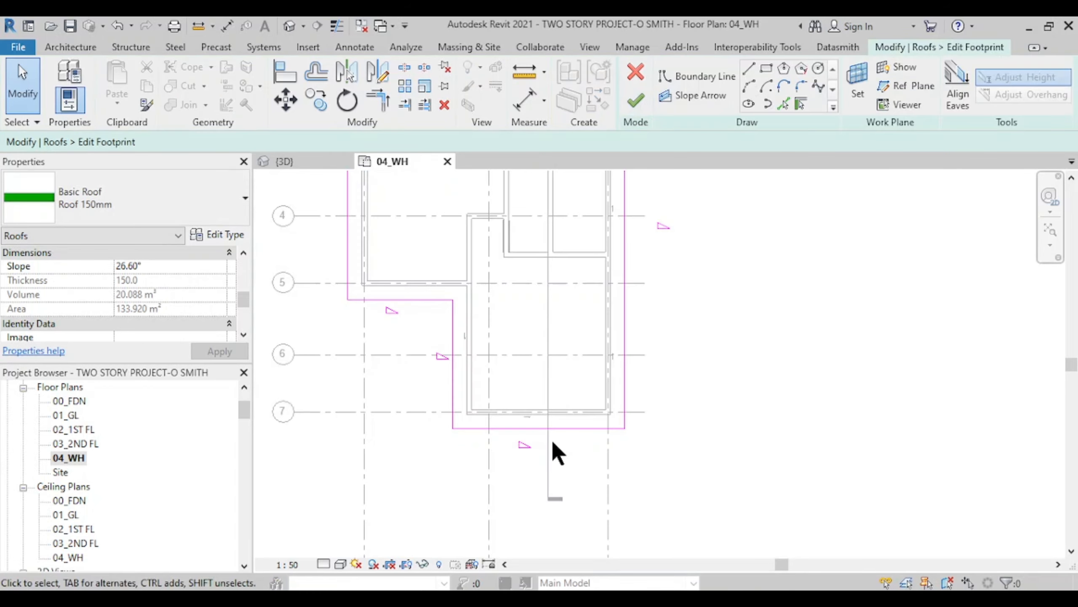
- Uncheck Defines Slope on the bottom roof boundary line
scroll(553, 442, "up", 4)
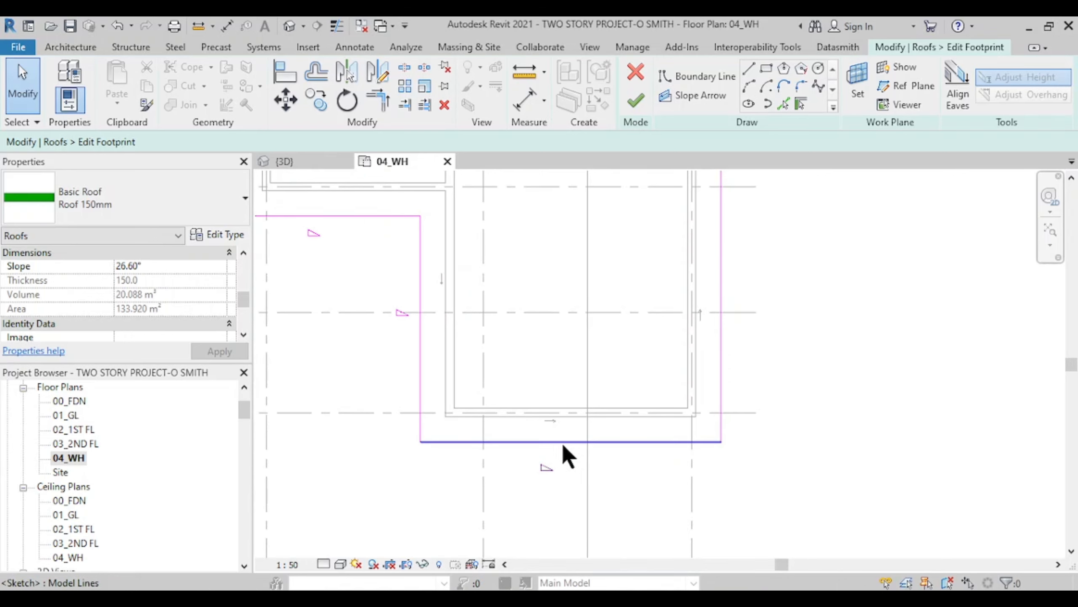
scroll(531, 437, "down", 2)
scroll(489, 425, "up", 1)
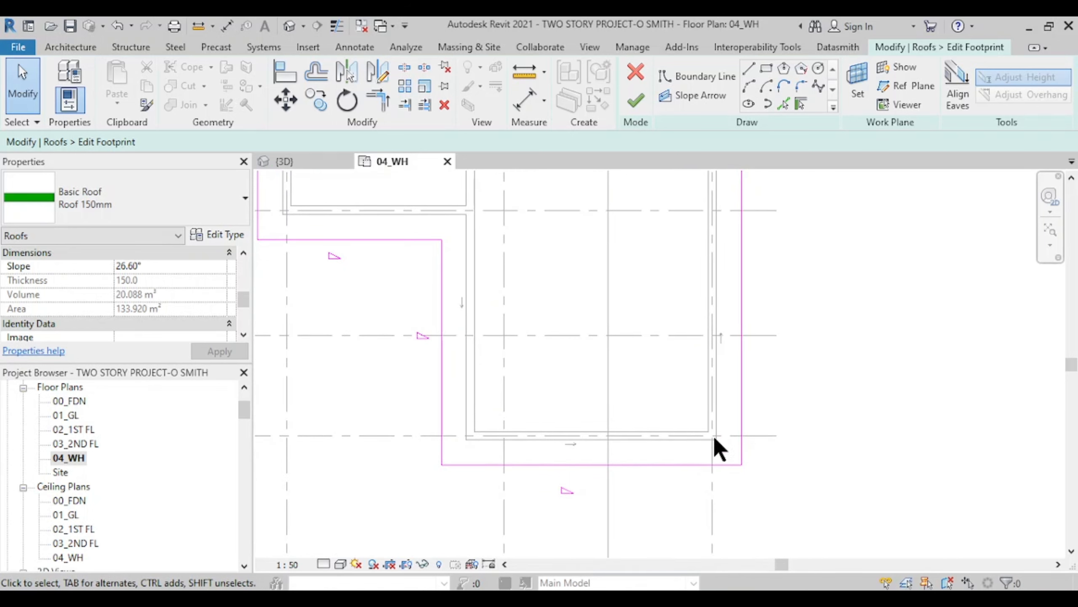
left_click(635, 465)
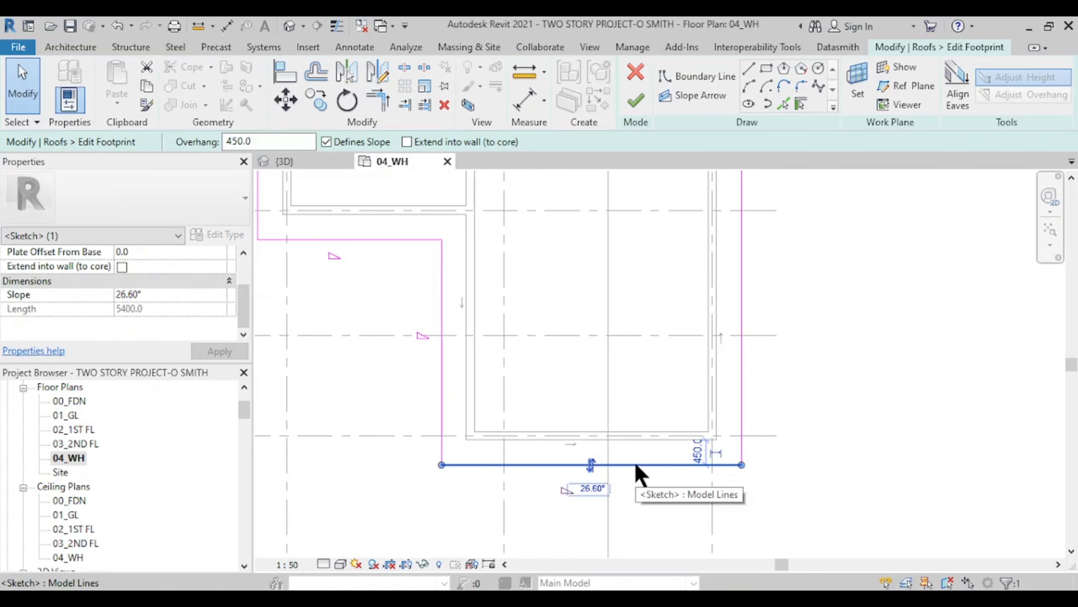
left_click(326, 142)
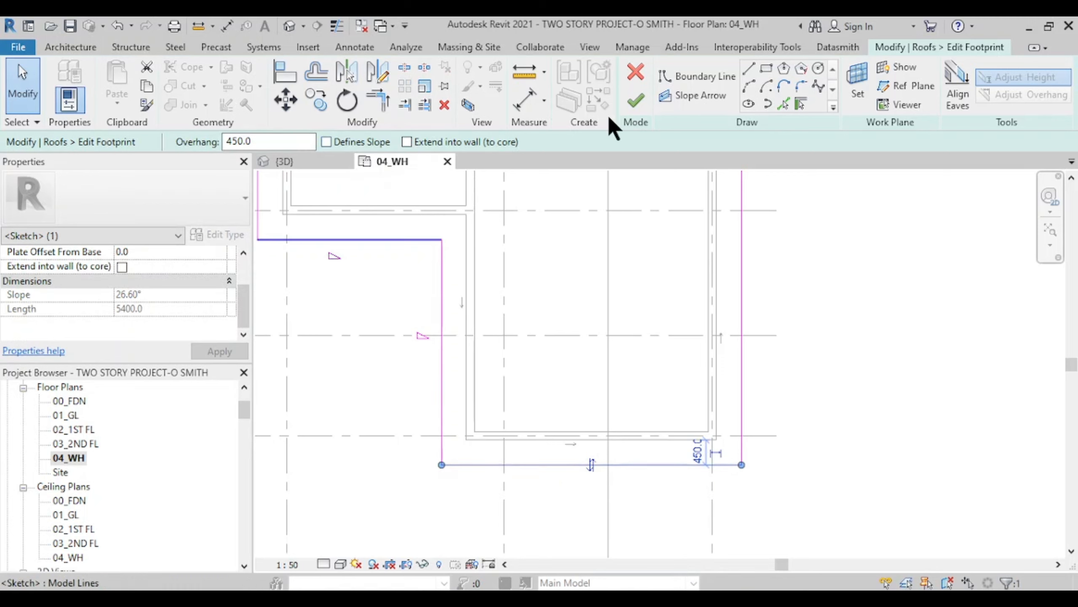
- Finish the footprint edit and orbit the 3D view down to the new gable end
left_click(635, 104)
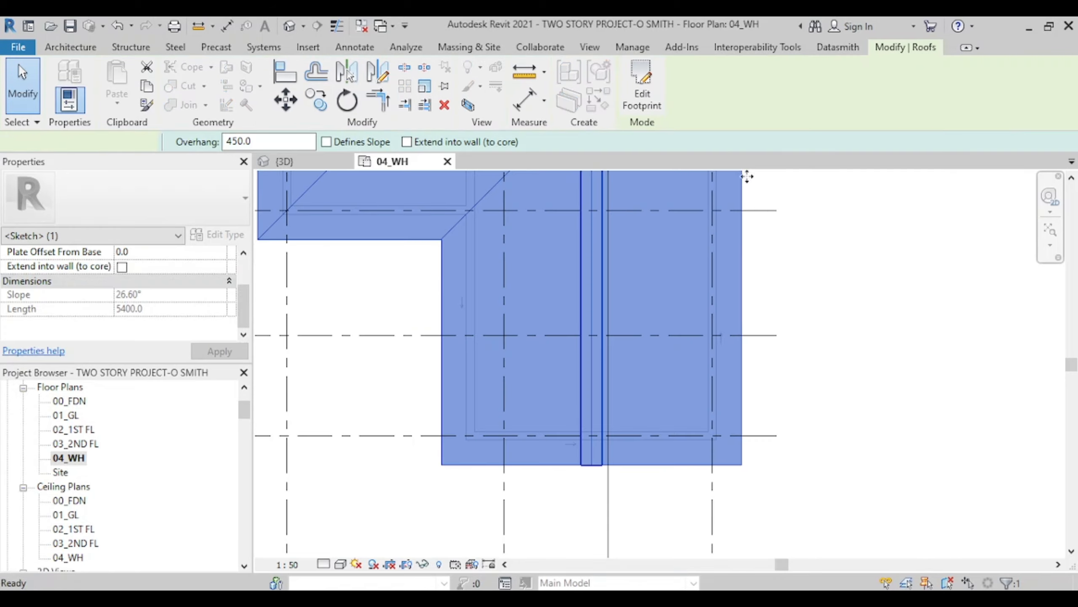
scroll(584, 355, "down", 2)
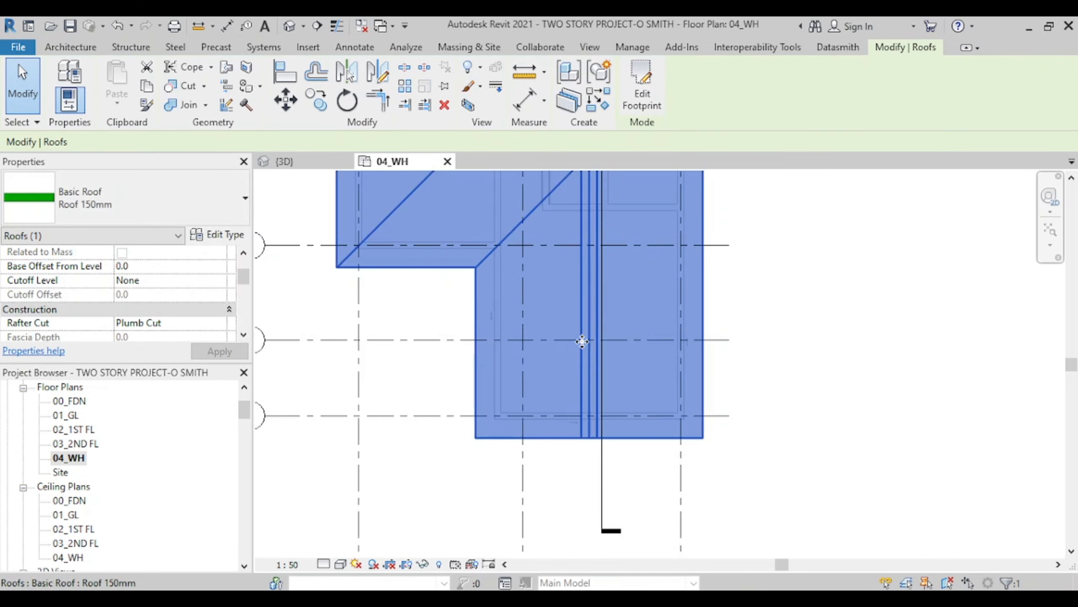
left_click(303, 161)
middle_click_drag(679, 363, 501, 323)
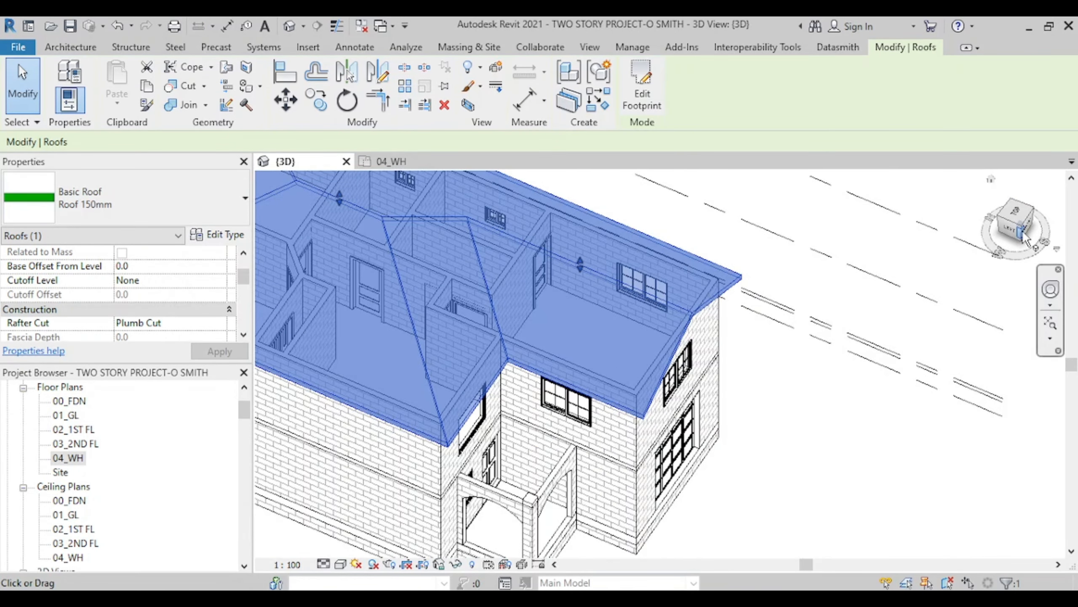
mouse_move(1016, 226)
left_mouse_down()
mouse_move(876, 179)
mouse_move(734, 180)
mouse_move(755, 551)
mouse_move(801, 182)
mouse_move(895, 212)
left_mouse_up()
scroll(633, 327, "up", 3)
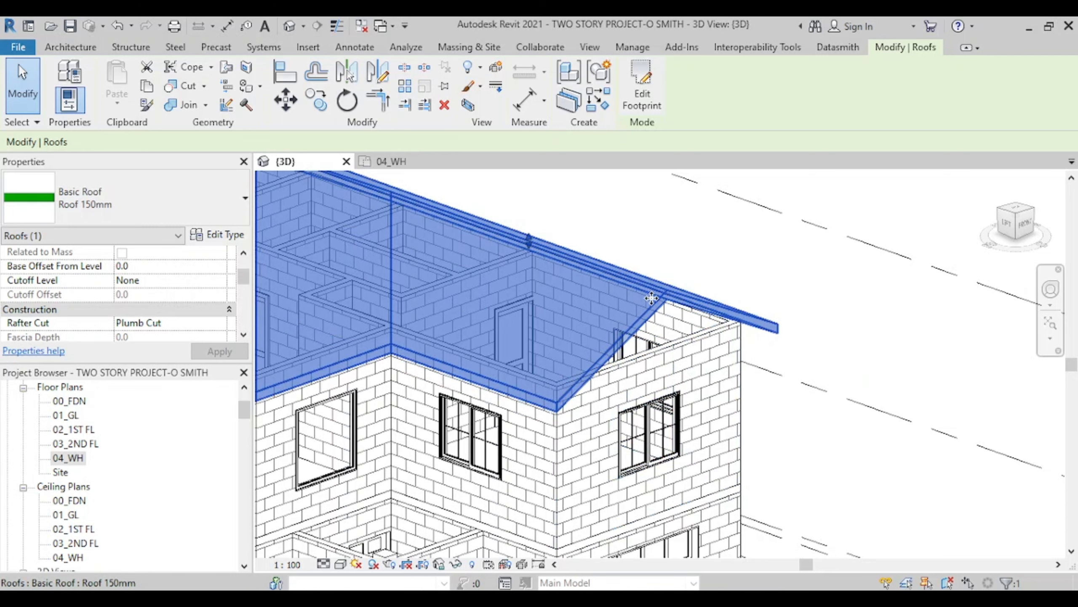
scroll(698, 397, "up", 4)
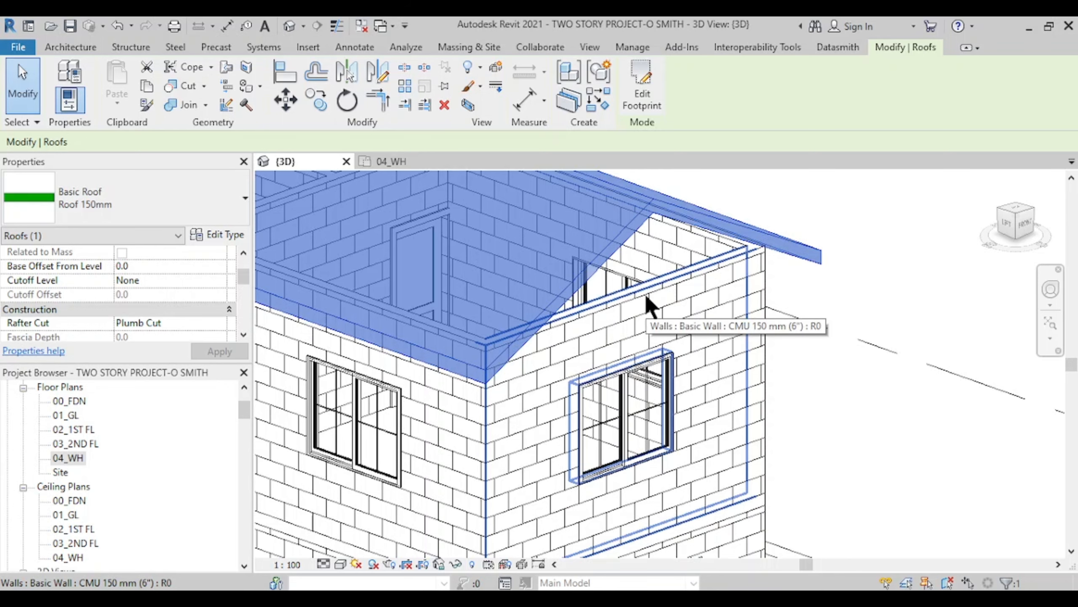
scroll(739, 322, "down", 3)
middle_click_drag(740, 322, 675, 295)
scroll(684, 336, "up", 2)
- Attach the gable wall's top to the roof and view the house from the Front
left_click(682, 266)
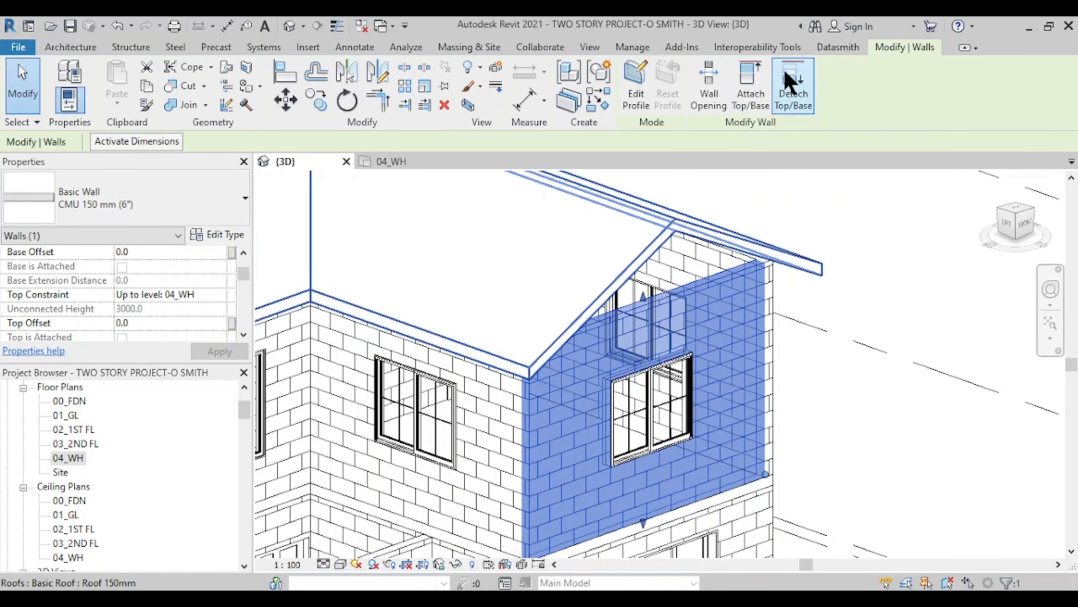
left_click(749, 102)
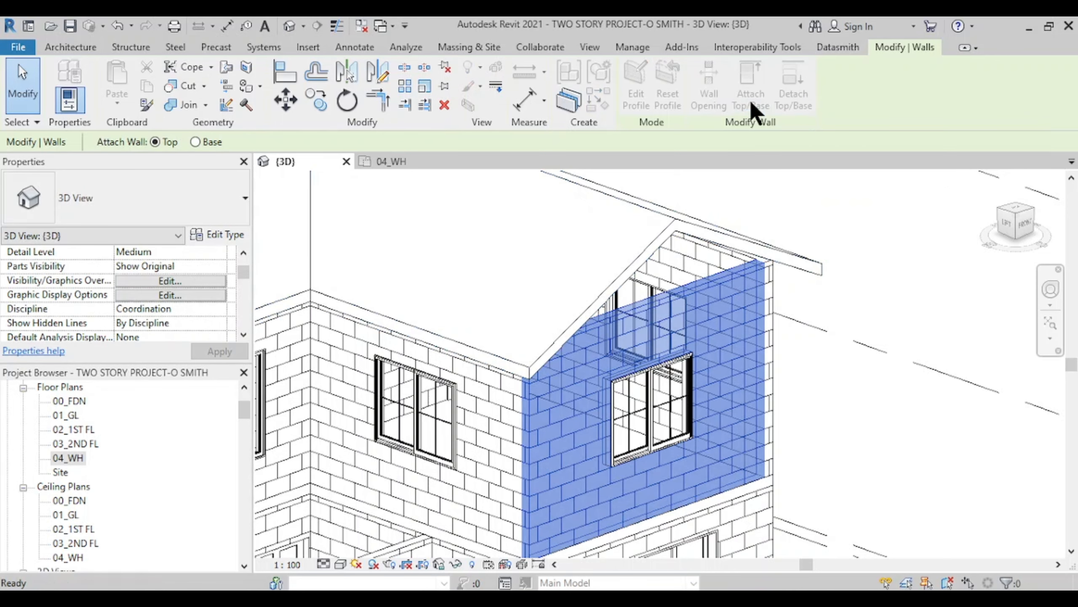
left_click(683, 222)
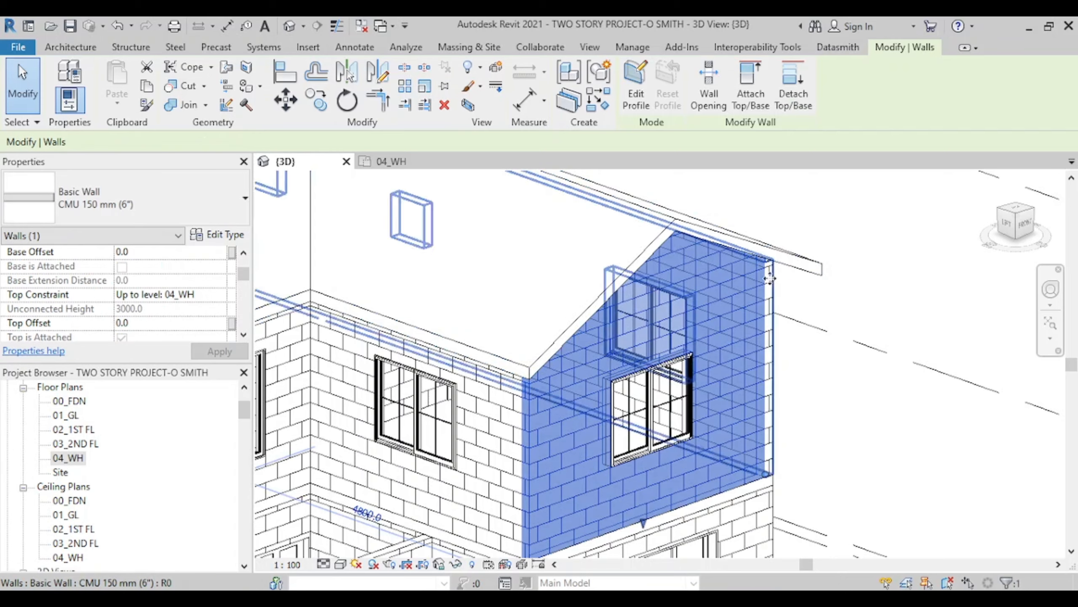
scroll(695, 299, "up", 1)
scroll(695, 299, "up", 1)
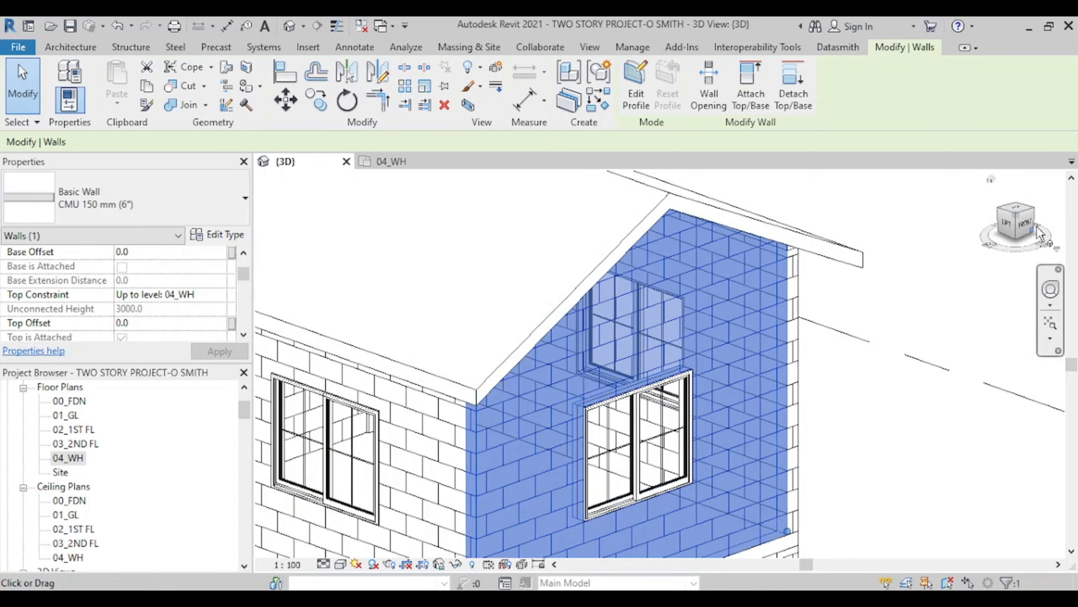
left_click(1017, 223)
left_click(905, 278)
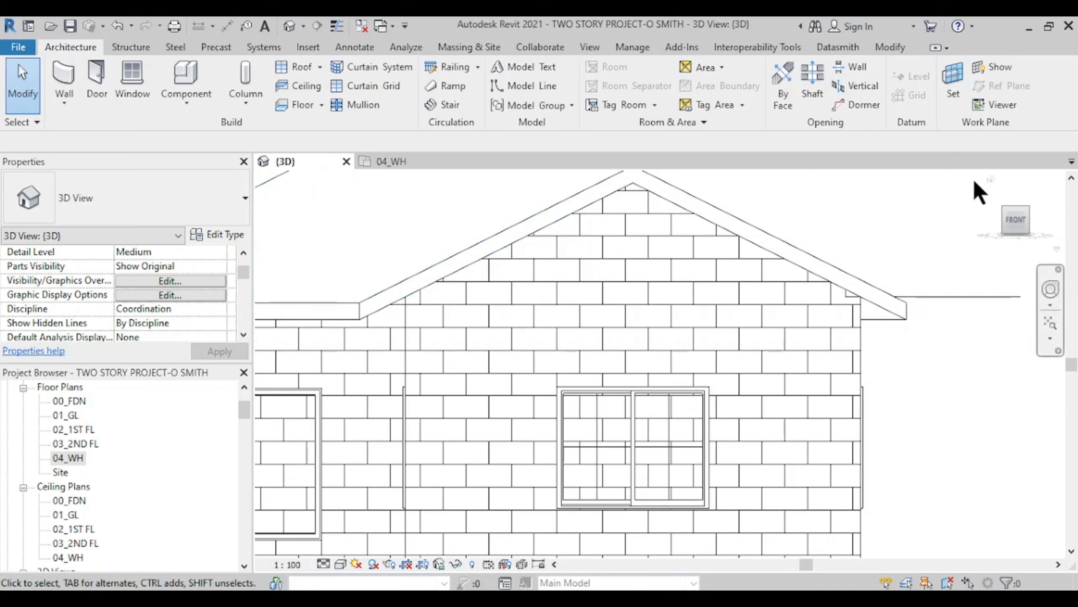
- Return to the Home 3D view, zoom toward the porch, and open 03_2ND FL
left_click(990, 179)
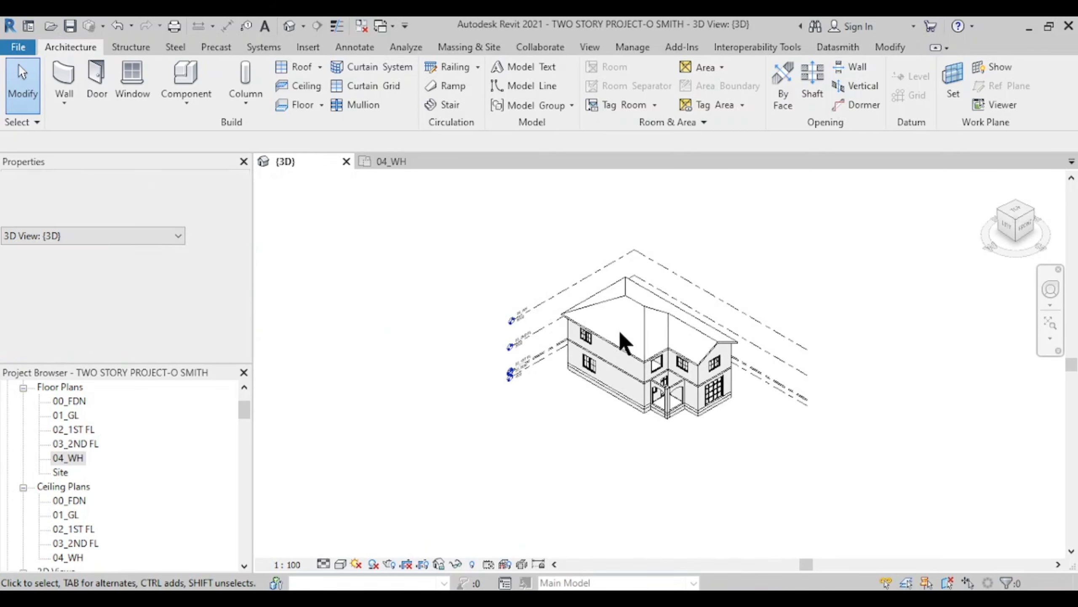
scroll(648, 323, "up", 5)
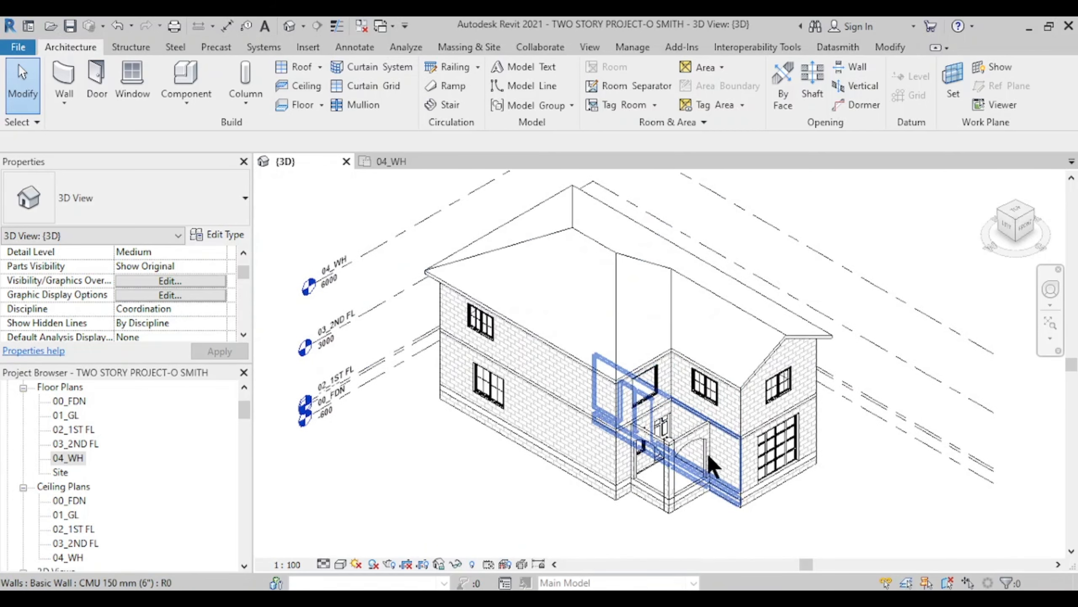
scroll(672, 423, "up", 6)
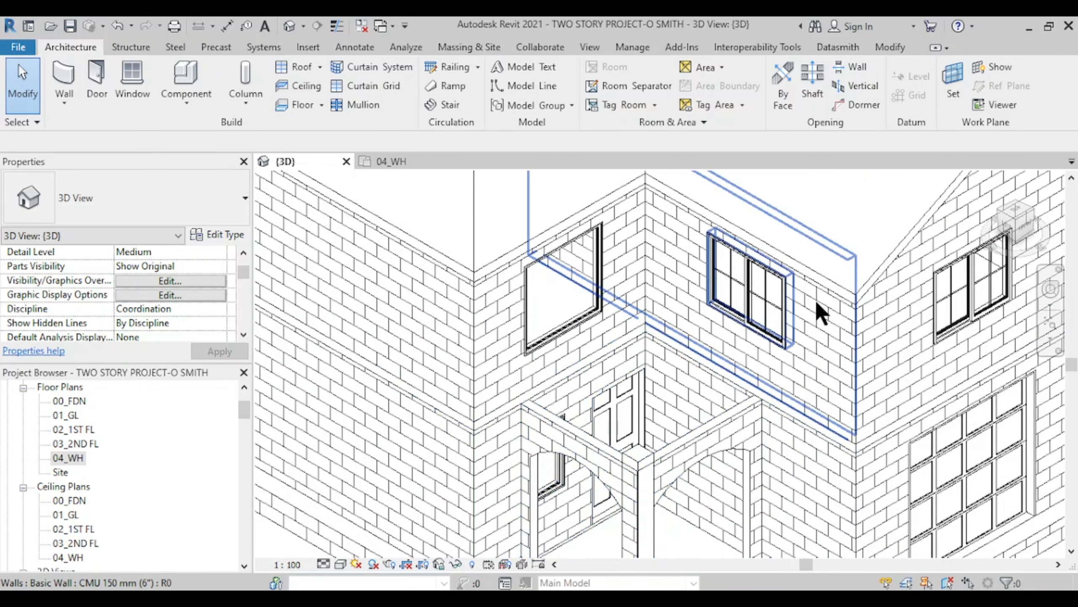
double_click(83, 444)
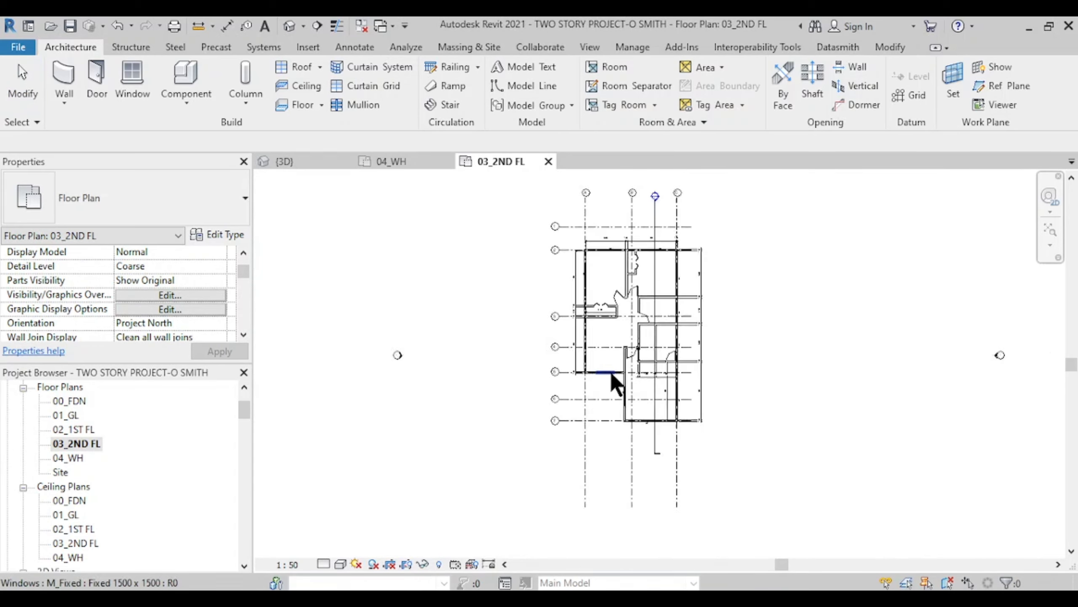
- Set the underlay Range: Base Level to 02_1ST FL and centre the porch
scroll(597, 408, "up", 10)
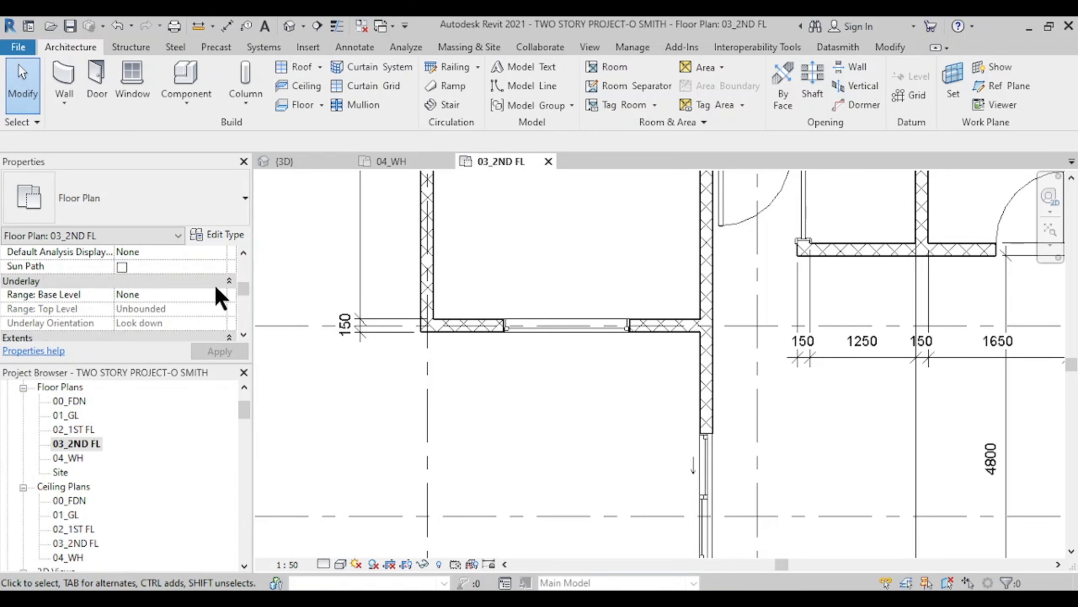
left_click(219, 294)
left_click(141, 344)
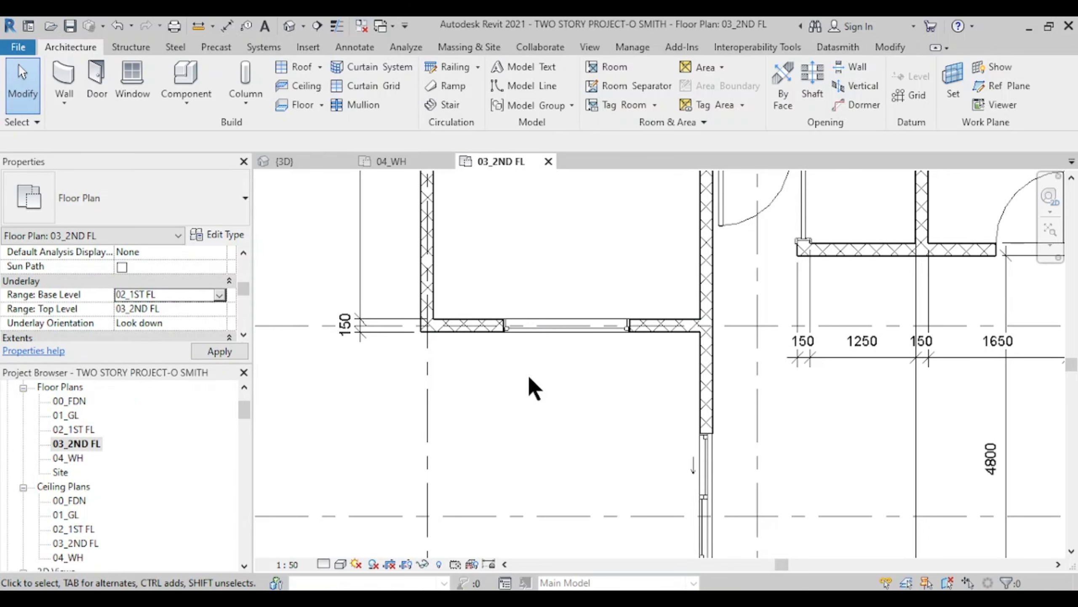
middle_click_drag(603, 467, 560, 400)
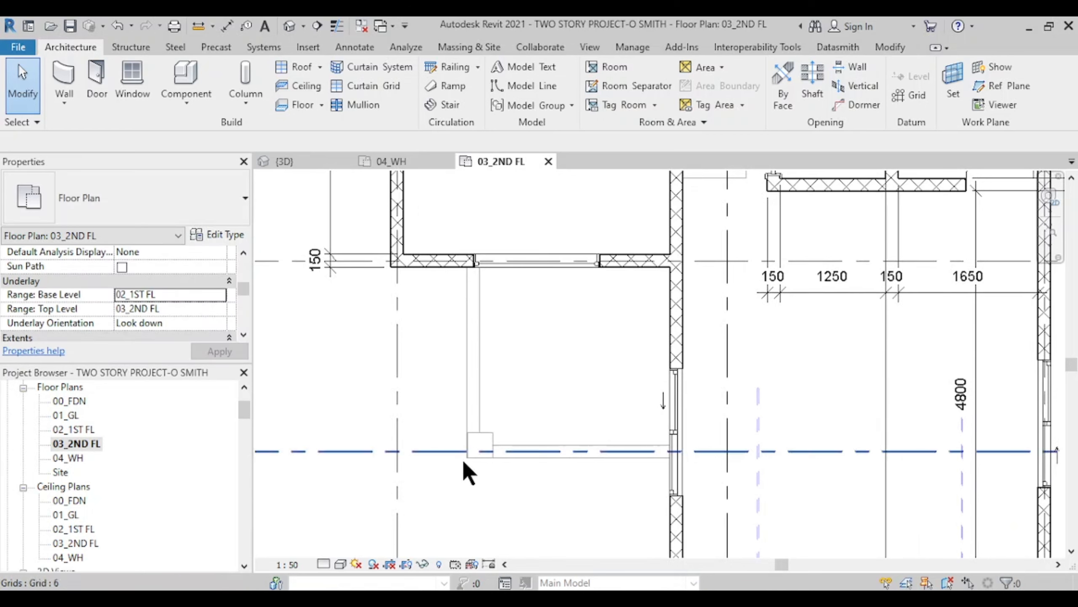
middle_click_drag(573, 454, 557, 474)
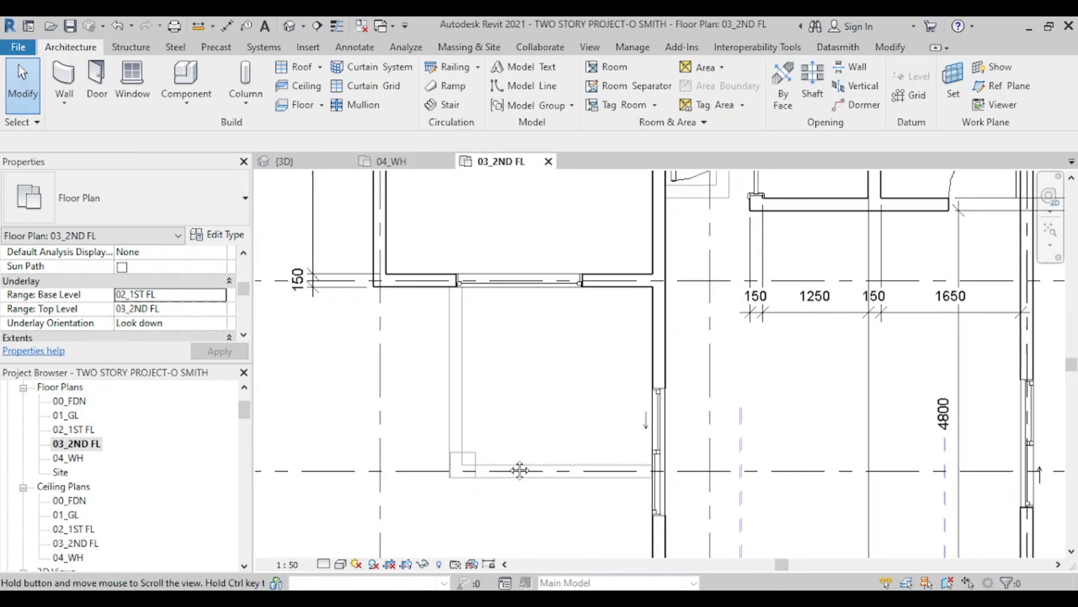
- Start a Roof by Footprint with 0 overhang along the porch's left, bottom, right and top walls
left_click(292, 67)
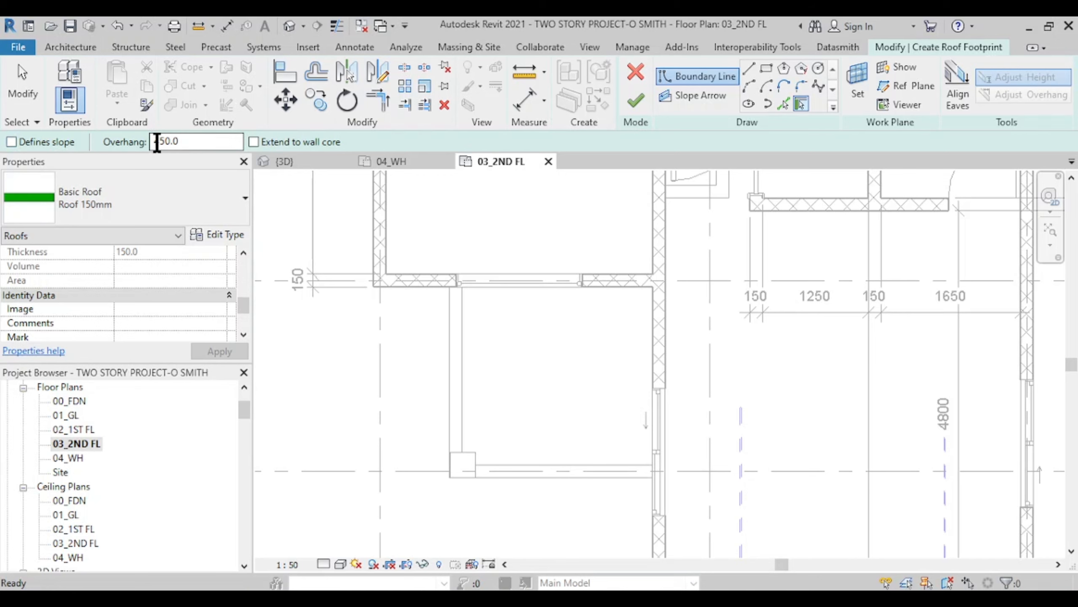
mouse_move(429, 378)
middle_mouse_down()
mouse_move(388, 322)
mouse_move(423, 375)
middle_mouse_up()
scroll(443, 427, "up", 1)
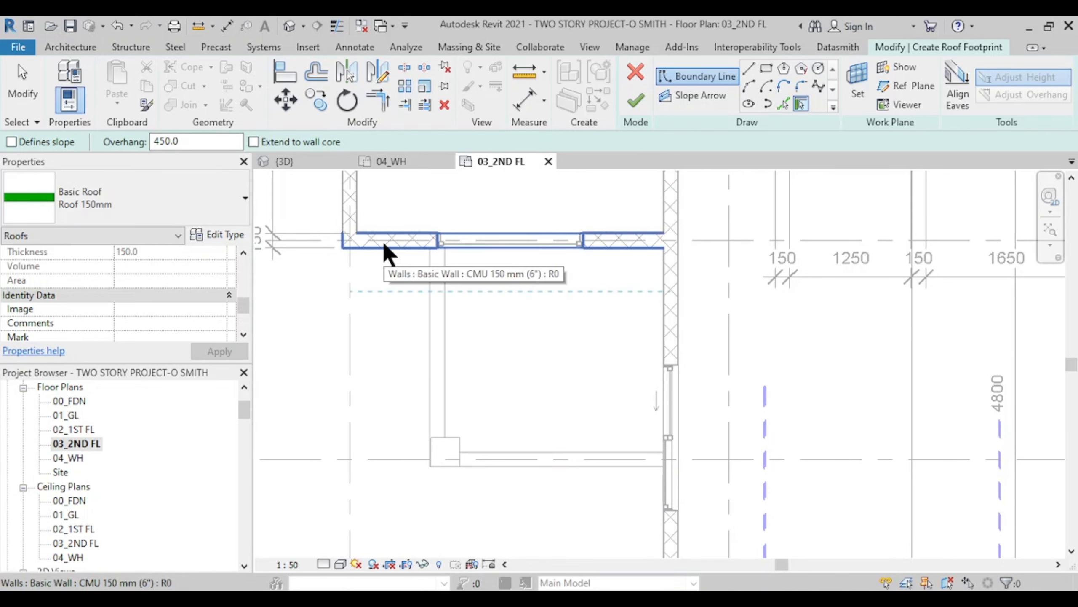
middle_click_drag(560, 270, 576, 310)
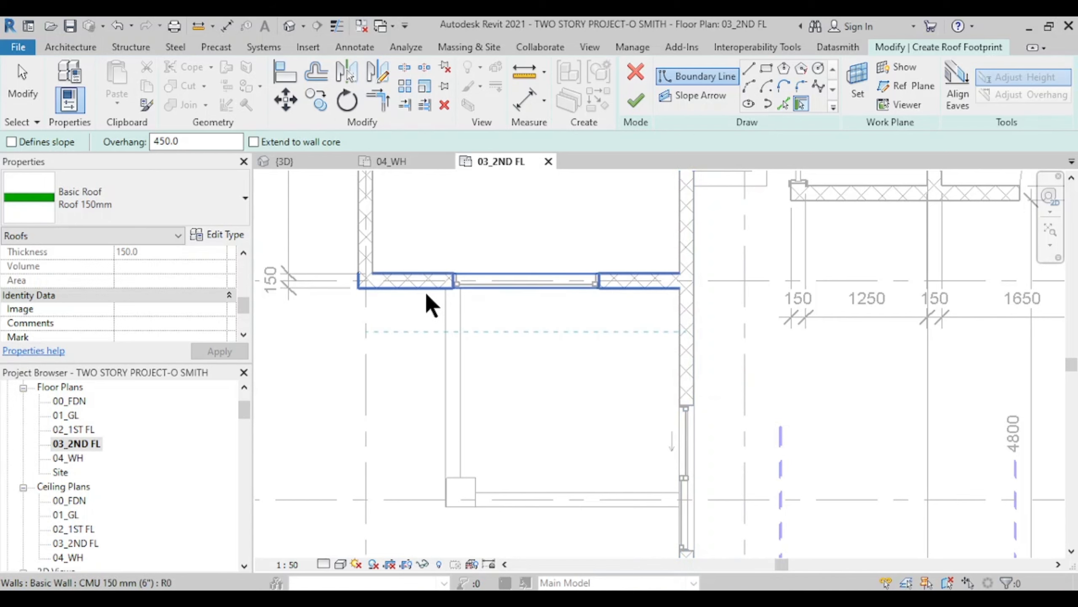
middle_click_drag(629, 516, 605, 435)
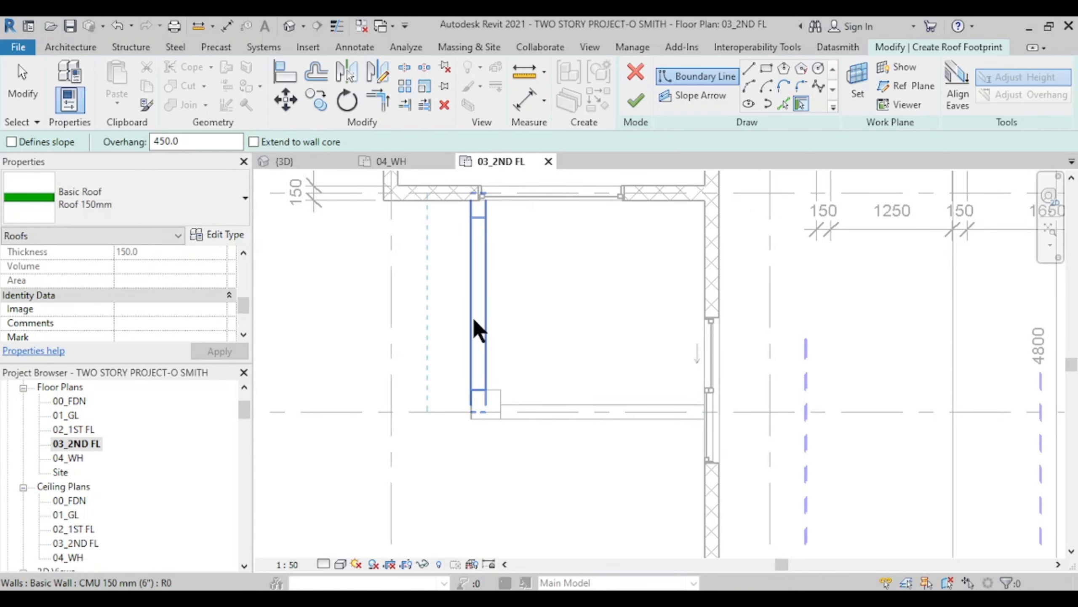
mouse_move(477, 337)
middle_mouse_down()
mouse_move(525, 390)
mouse_move(493, 350)
middle_mouse_up()
left_click(505, 327)
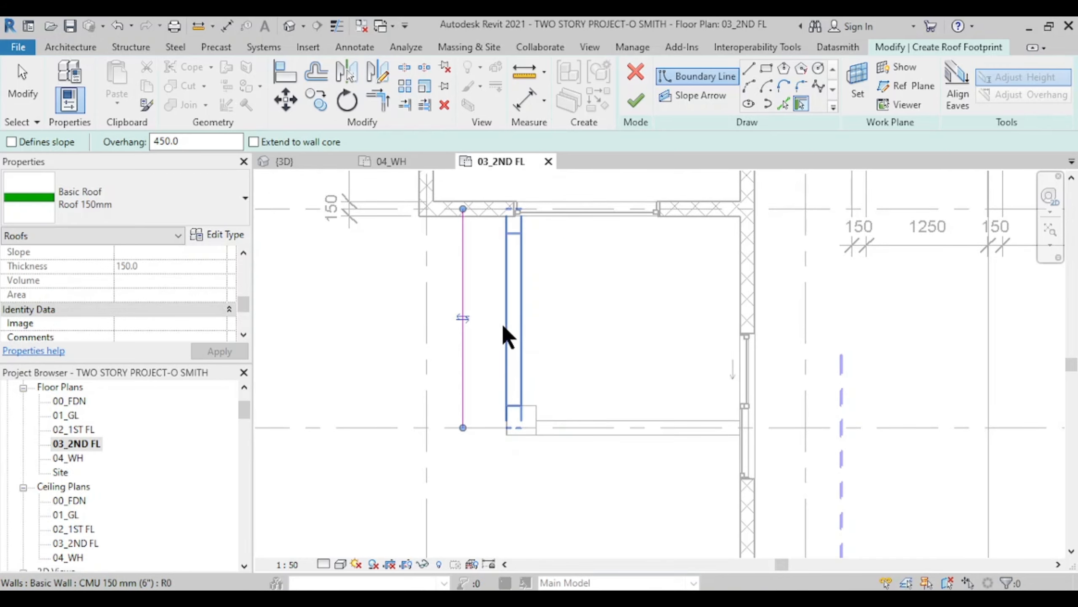
left_click(594, 431)
middle_click_drag(586, 462, 576, 483)
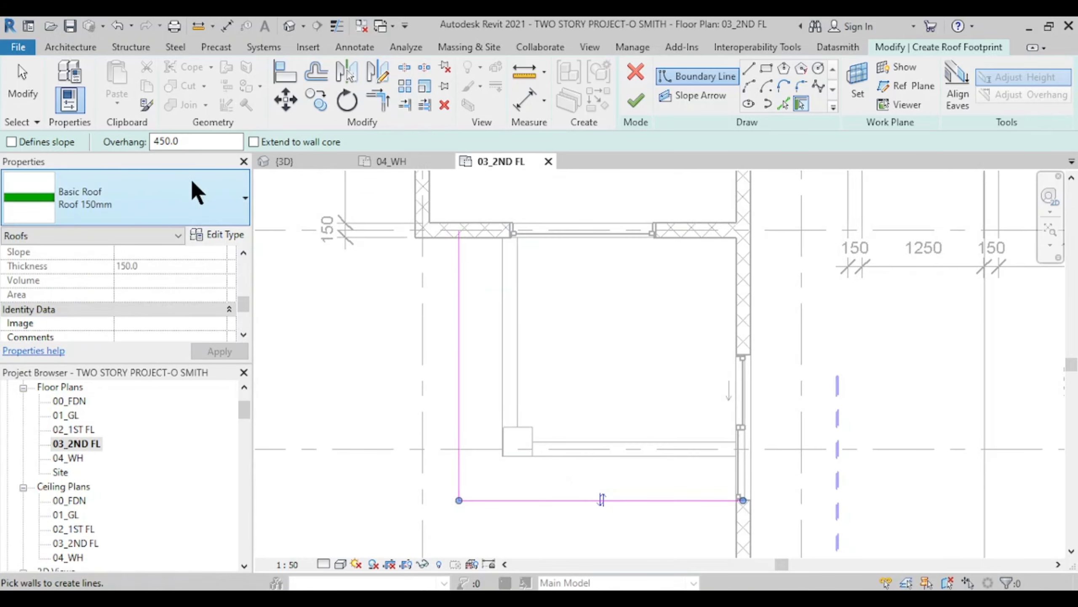
type("0")
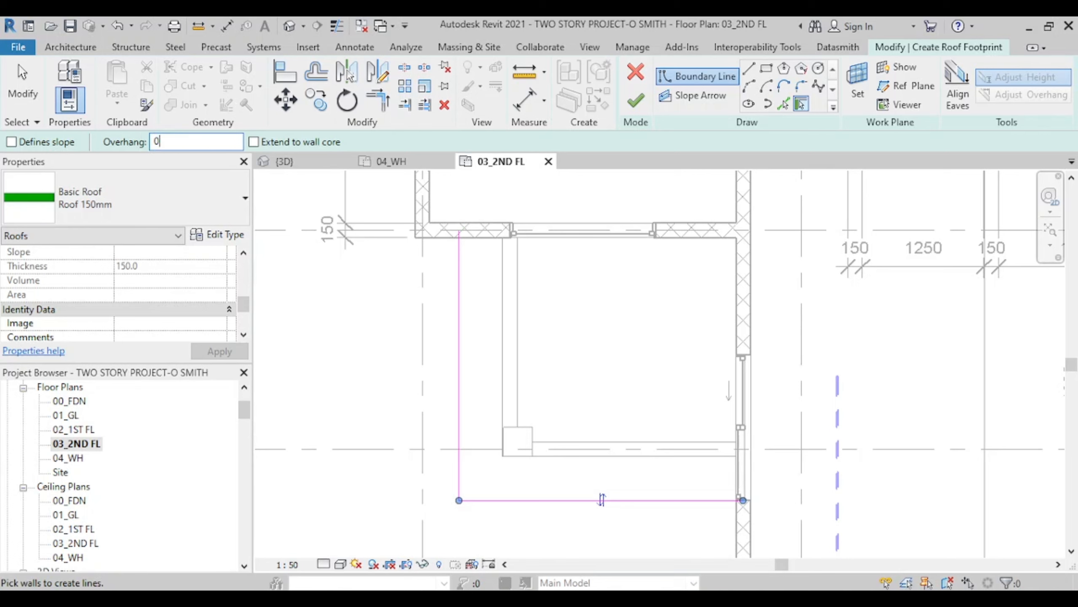
left_click(741, 313)
middle_click_drag(649, 370, 591, 408)
left_click(625, 271)
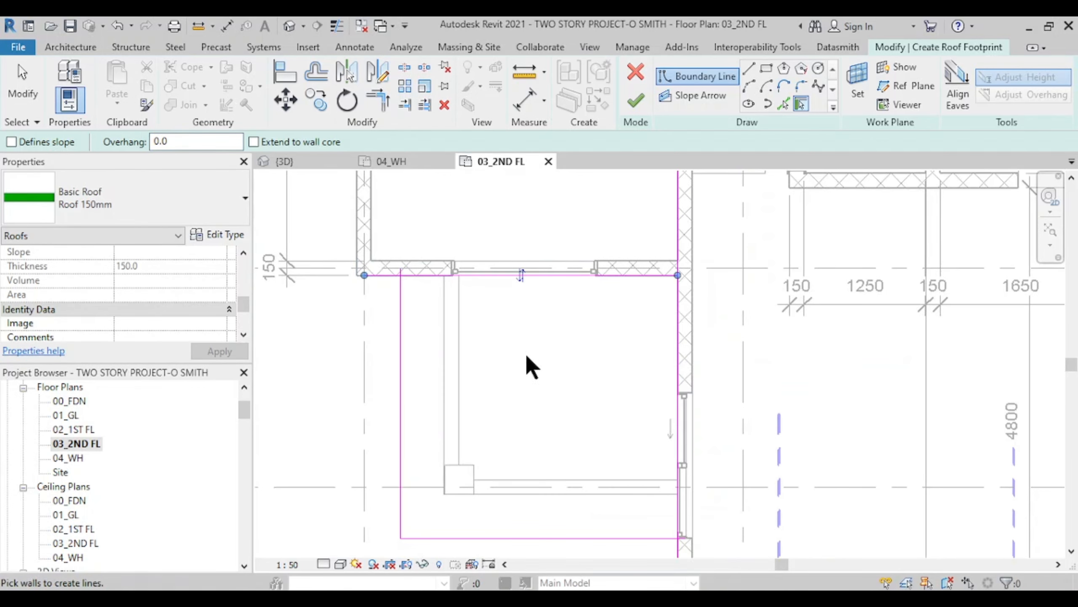
mouse_move(525, 366)
middle_mouse_down()
mouse_move(566, 374)
mouse_move(535, 359)
middle_mouse_up()
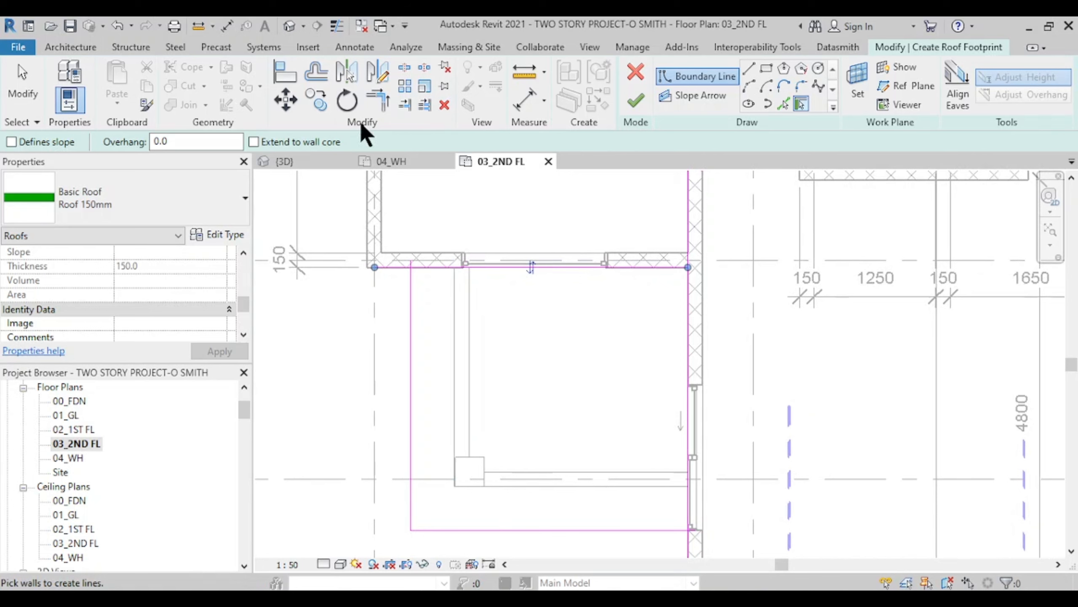
- Trim the left-top, top-right and right-bottom boundary lines into clean corners
left_click(366, 97)
left_click(411, 307)
left_click(526, 268)
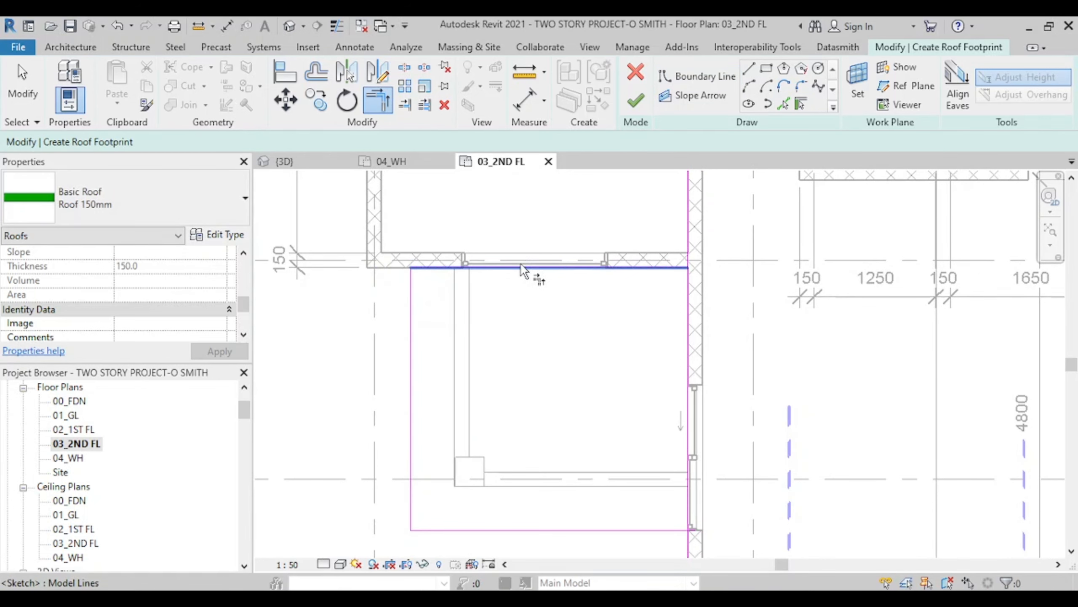
left_click(558, 267)
left_click(688, 302)
middle_click_drag(674, 396, 666, 317)
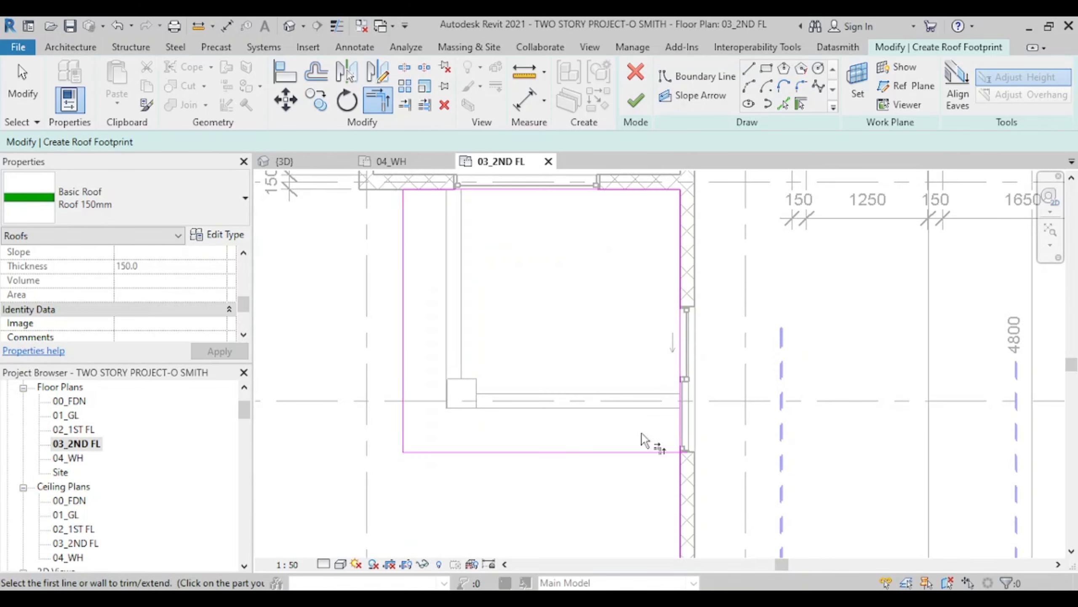
left_click(647, 451)
left_click(684, 374)
middle_click_drag(583, 417, 601, 476)
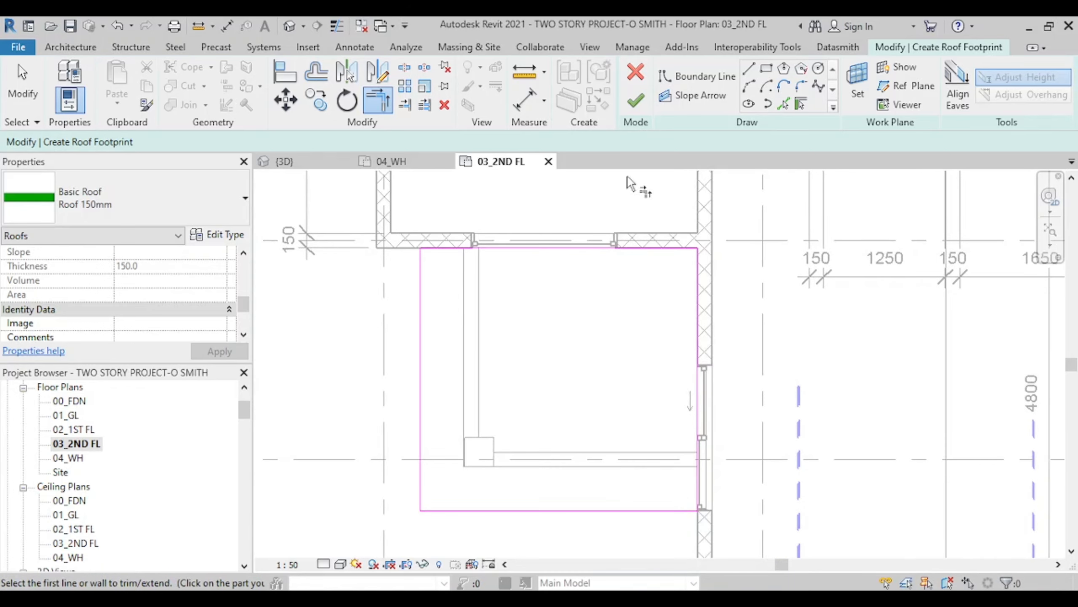